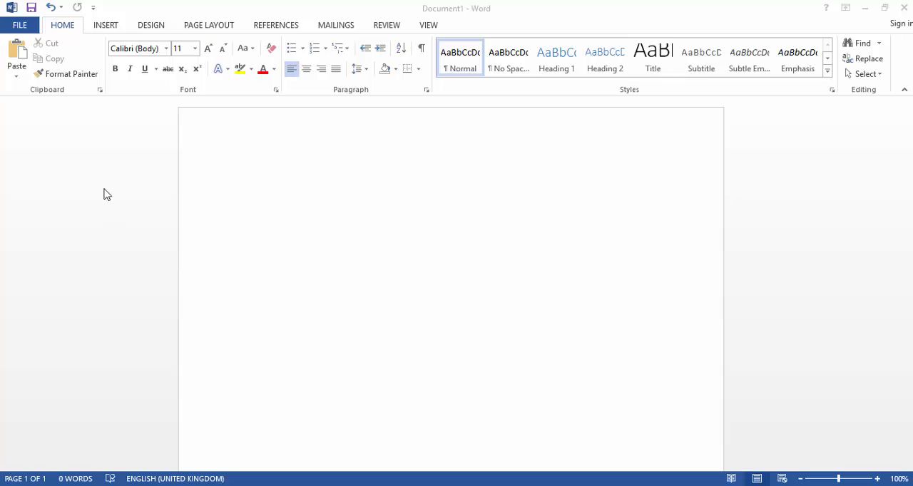
Open the Insert Table dialog, set 15 columns and 20 rows, and cancel without inserting
left_click(109, 28)
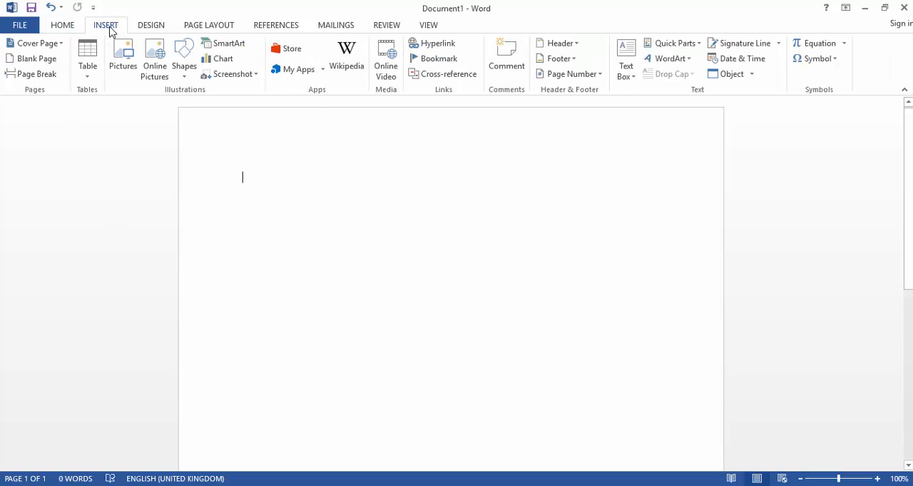
left_click(85, 69)
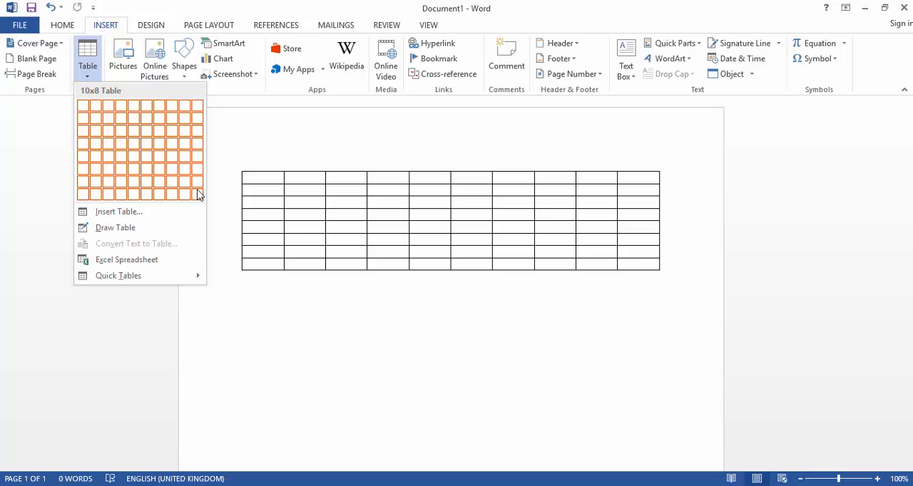
left_click(119, 214)
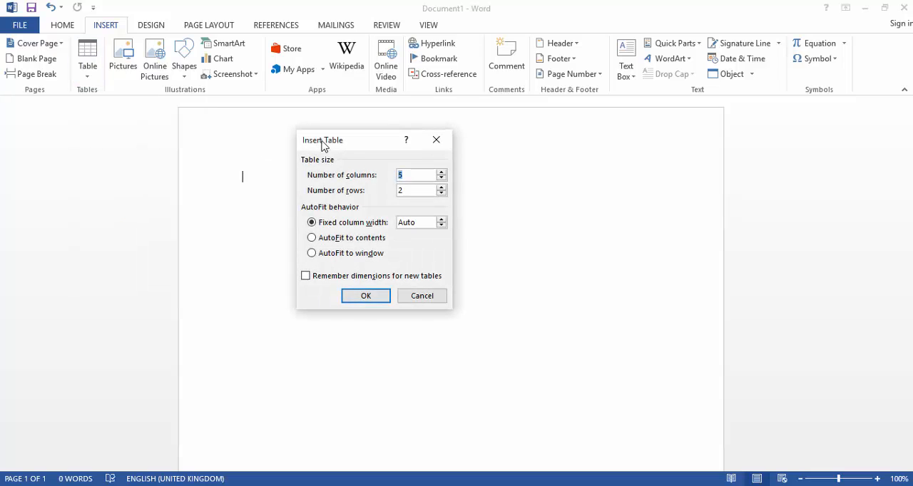
left_click_drag(323, 140, 385, 188)
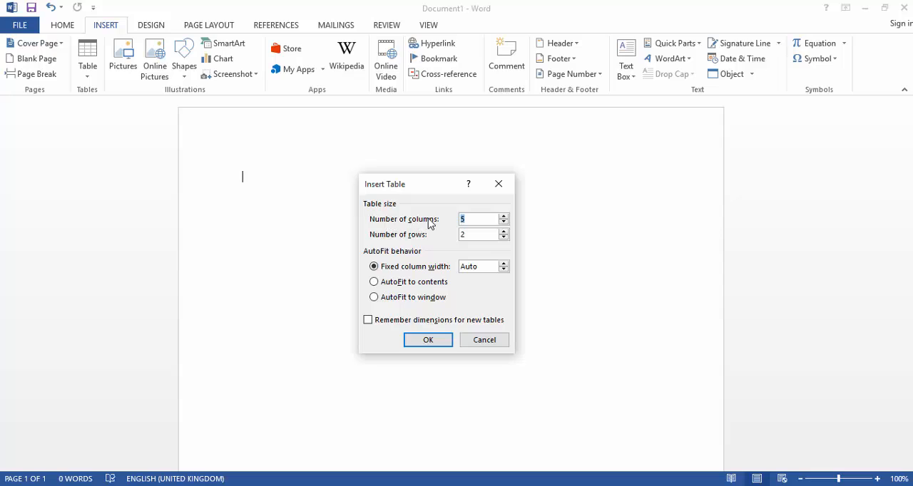
left_click(473, 222)
left_click_drag(473, 221, 444, 221)
type("15")
left_click(488, 237)
type("0")
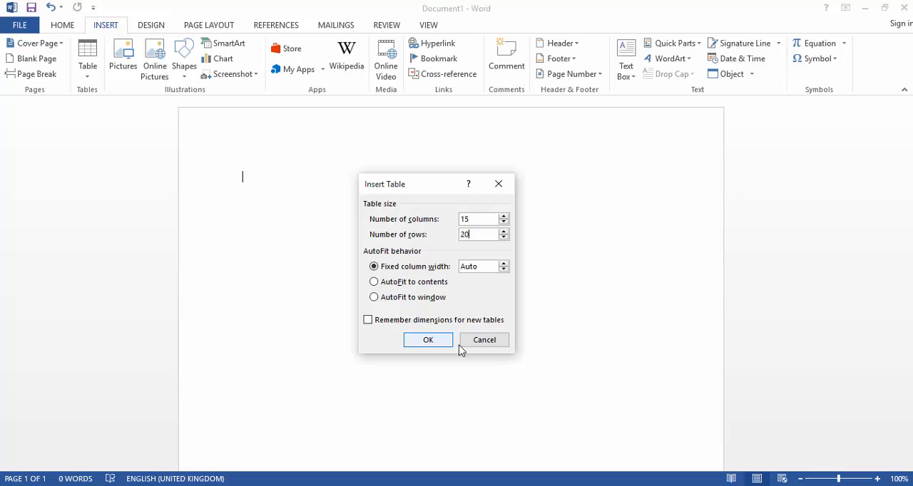
left_click(484, 340)
Draw a table outline about 6.7 inches wide and 2.4 inches tall with the Draw Table pen
left_click(87, 68)
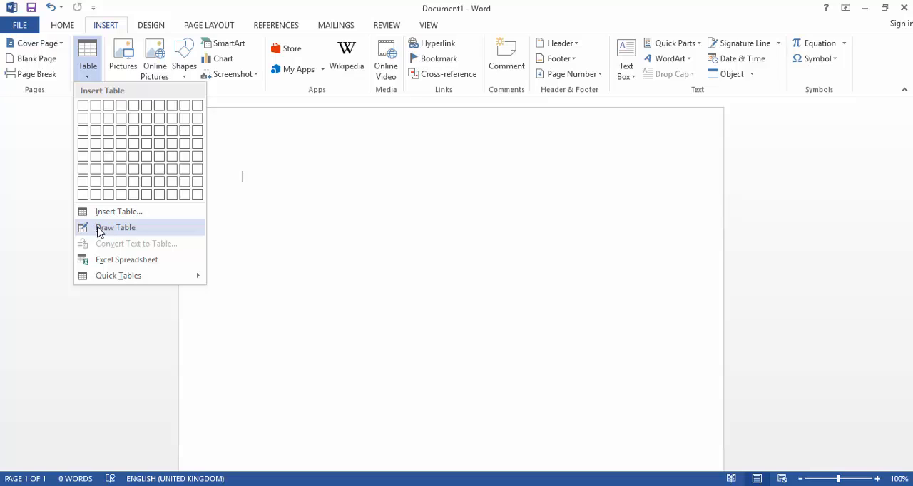
left_click(100, 228)
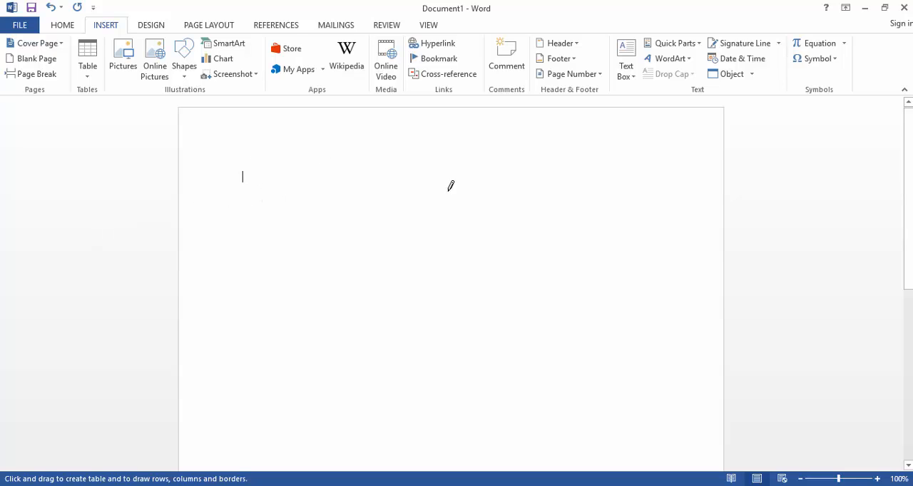
mouse_move(240, 172)
left_mouse_down()
mouse_move(271, 231)
mouse_move(373, 269)
mouse_move(632, 281)
mouse_move(654, 329)
mouse_move(672, 325)
left_mouse_up()
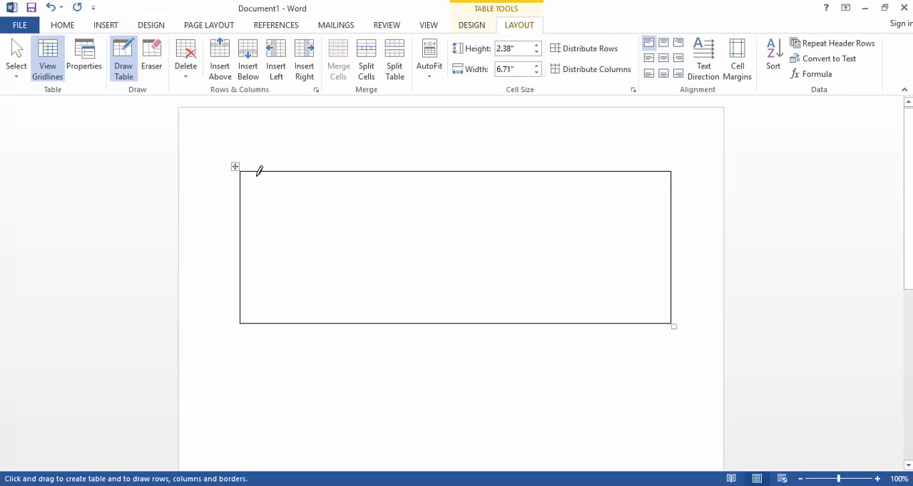
Draw two vertical lines and one horizontal line inside the table to split it into cells
left_click_drag(256, 173, 268, 301)
mouse_move(304, 173)
left_mouse_down()
mouse_move(289, 300)
mouse_move(299, 308)
left_mouse_up()
left_click_drag(243, 226, 652, 230)
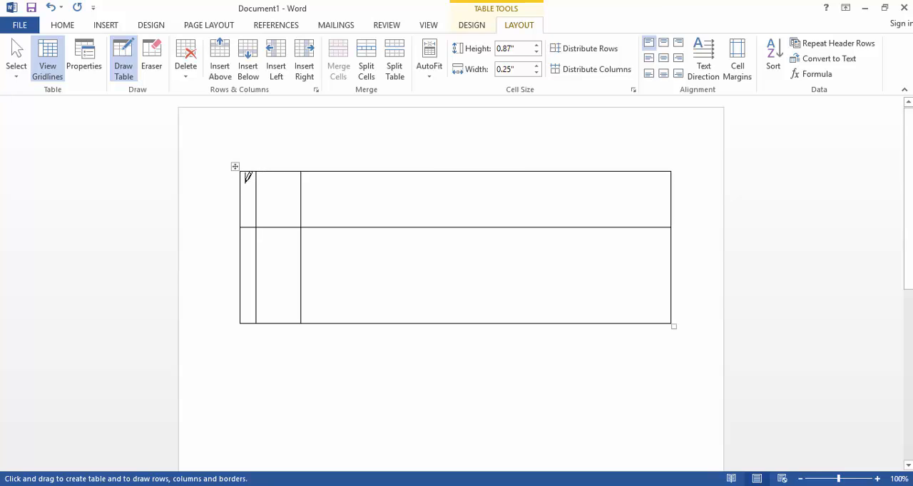
Draw another vertical line and a diagonal line in the lower row of the drawn table
left_click(471, 28)
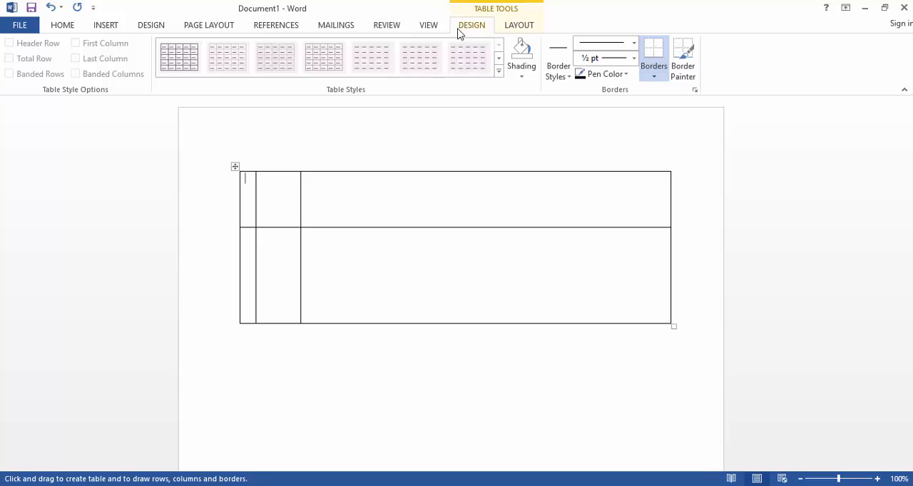
left_click(512, 32)
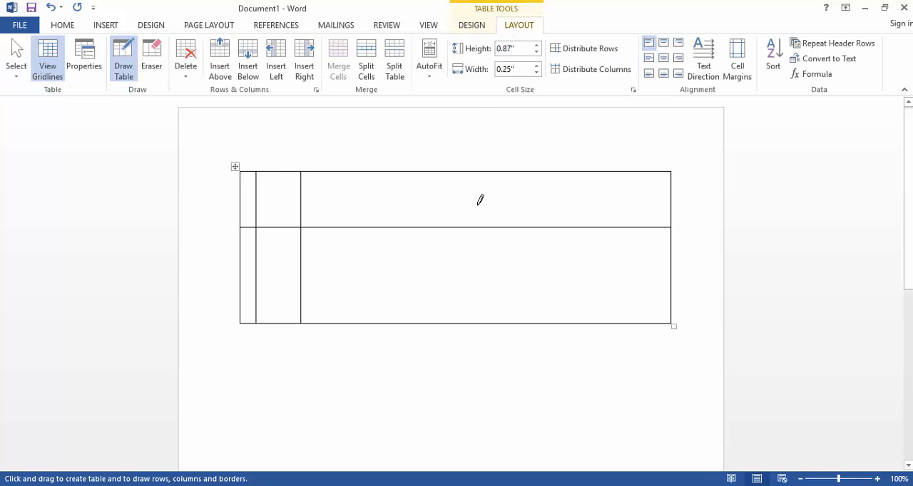
left_click_drag(436, 185, 428, 292)
mouse_move(302, 315)
left_mouse_down()
mouse_move(435, 228)
mouse_move(423, 222)
mouse_move(302, 323)
left_mouse_up()
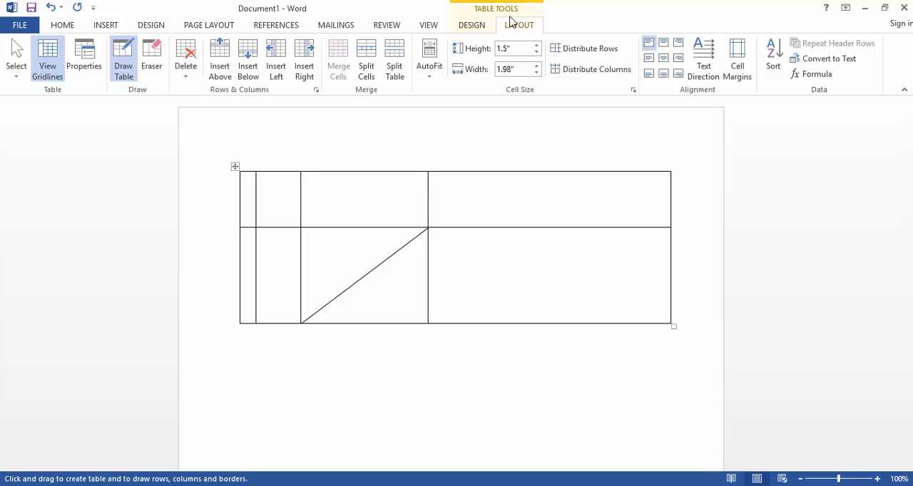
Delete the entire drawn table
left_click(185, 72)
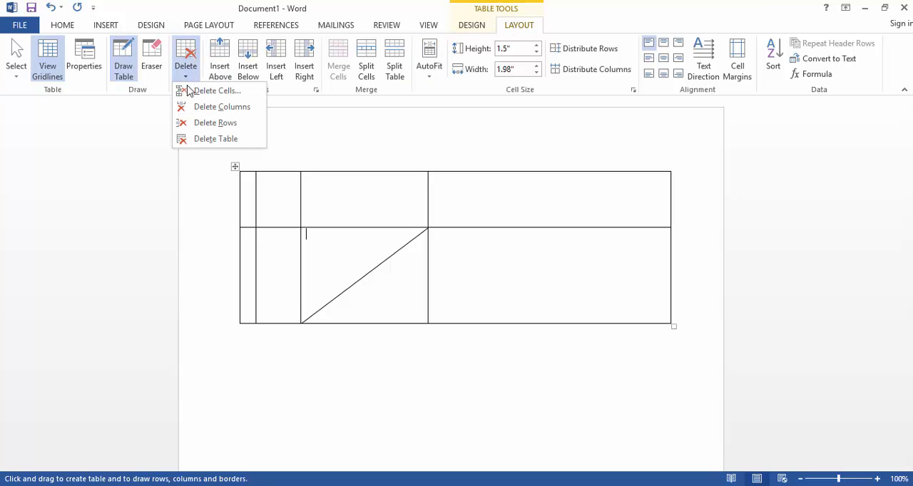
left_click(216, 139)
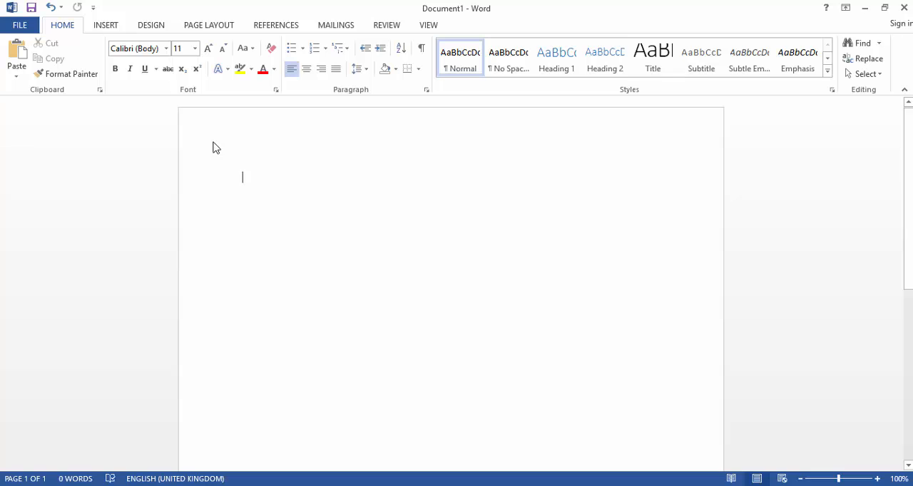
Insert an embedded Excel spreadsheet into the document
left_click(106, 27)
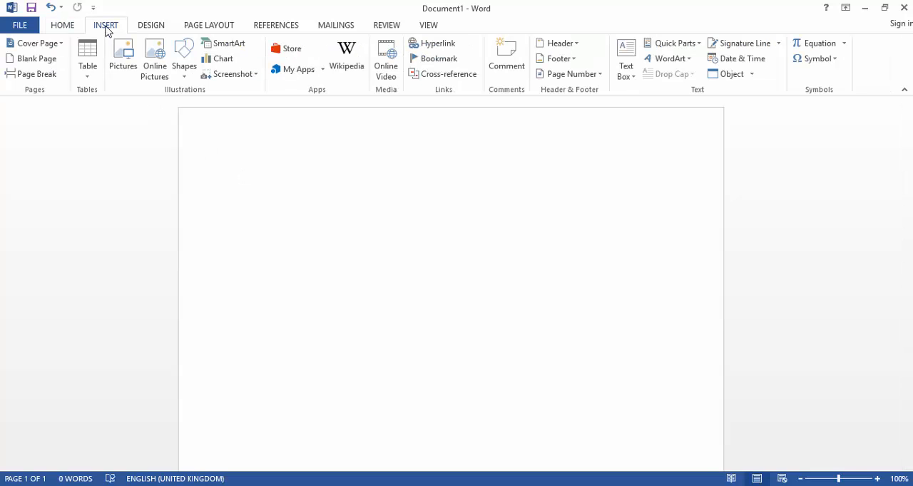
left_click(84, 68)
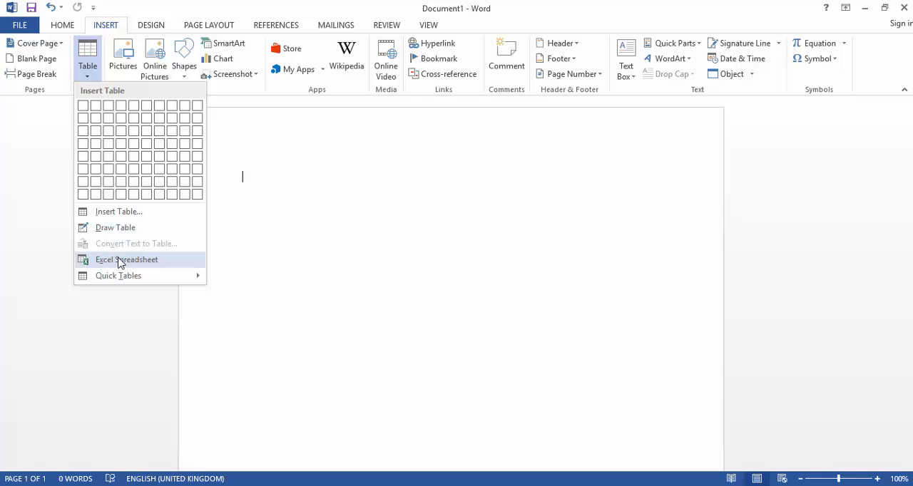
left_click(120, 261)
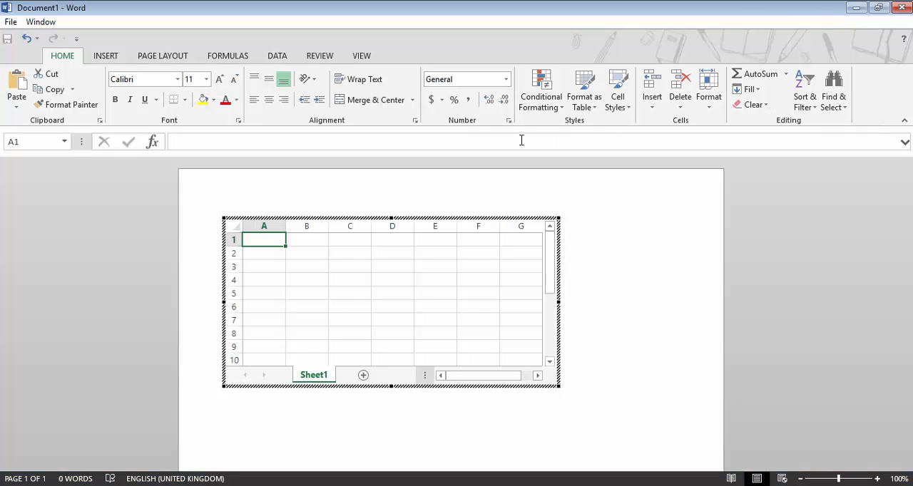
Select a few cells, add a new worksheet to the embedded spreadsheet, and return to the document
left_click(350, 292)
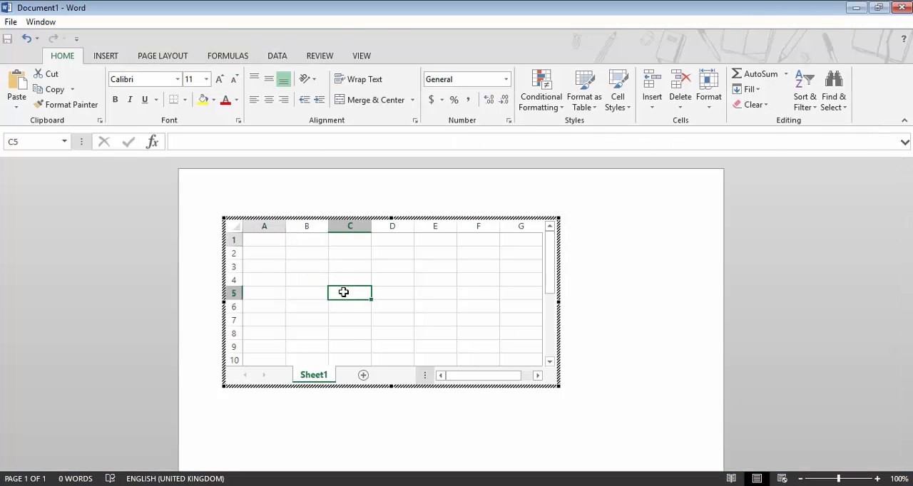
left_click(337, 272)
left_click(322, 282)
left_click(341, 292)
left_click(350, 268)
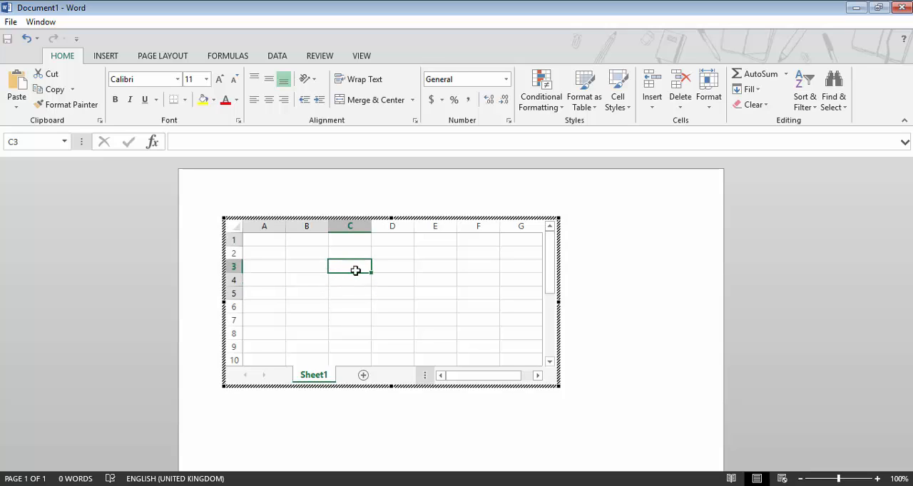
left_click(362, 374)
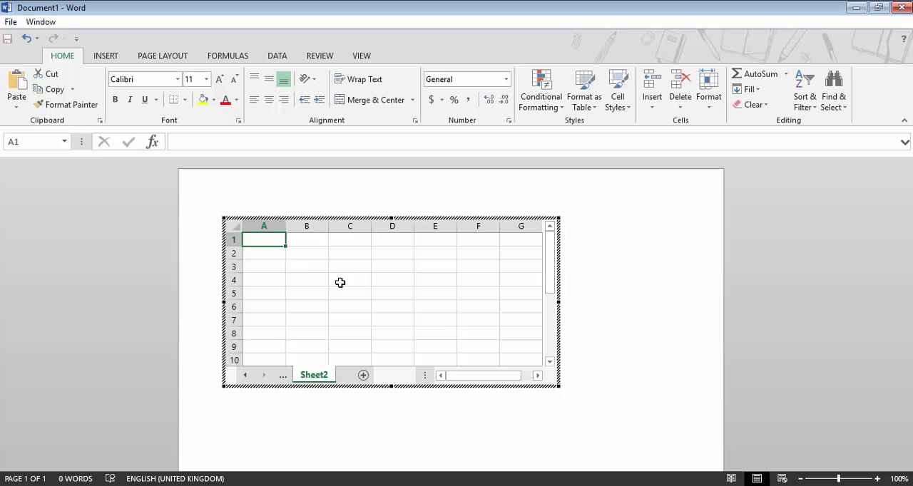
left_click(634, 270)
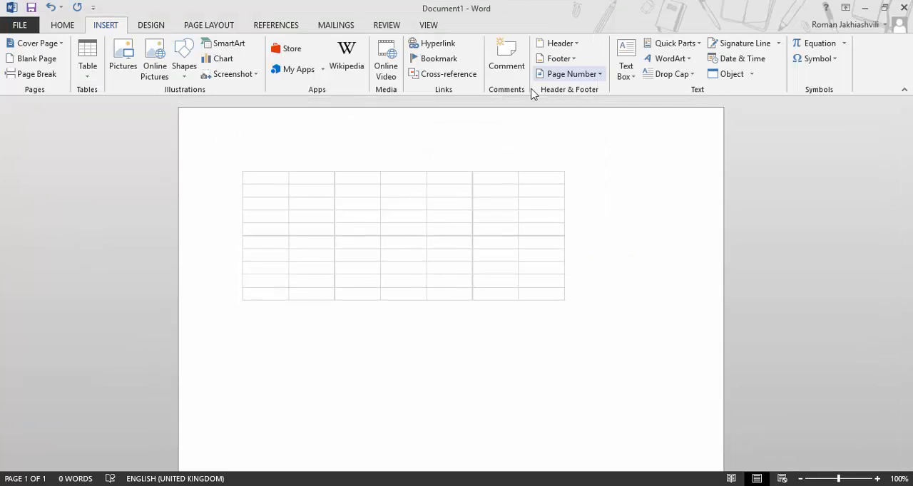
Reopen the embedded spreadsheet for editing, close it, then select and delete the spreadsheet object
double_click(396, 217)
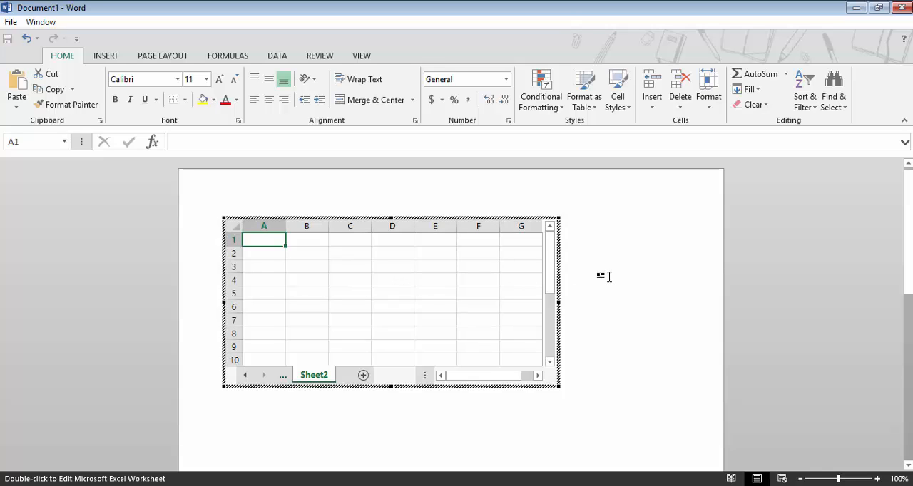
left_click(609, 277)
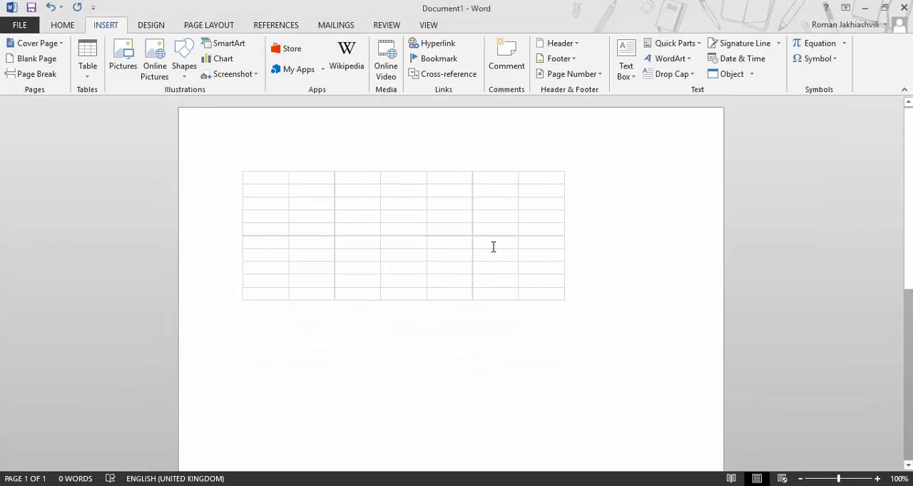
left_click(388, 201)
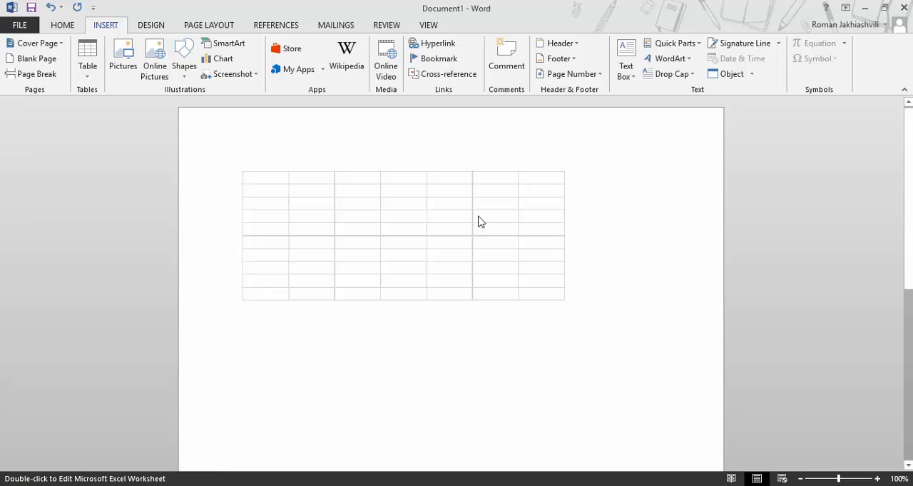
key("Delete")
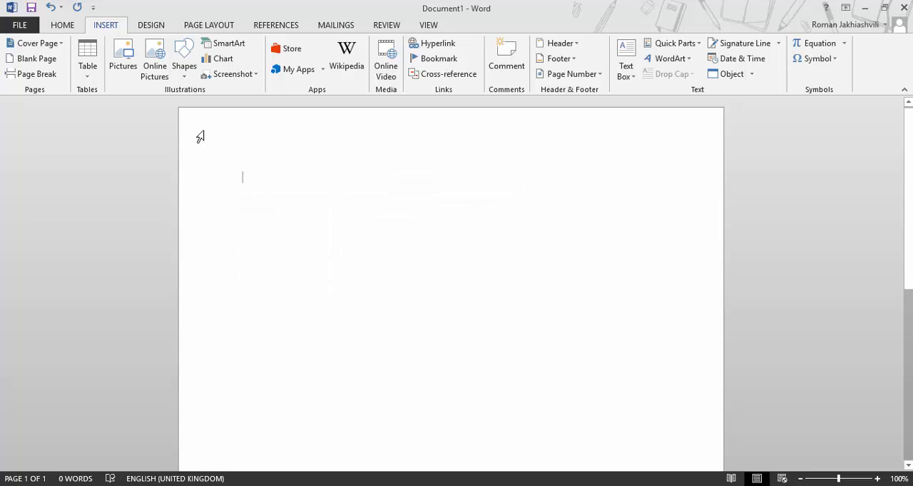
Insert the With Subheads 2 quick table from the built-in Quick Tables gallery
left_click(87, 63)
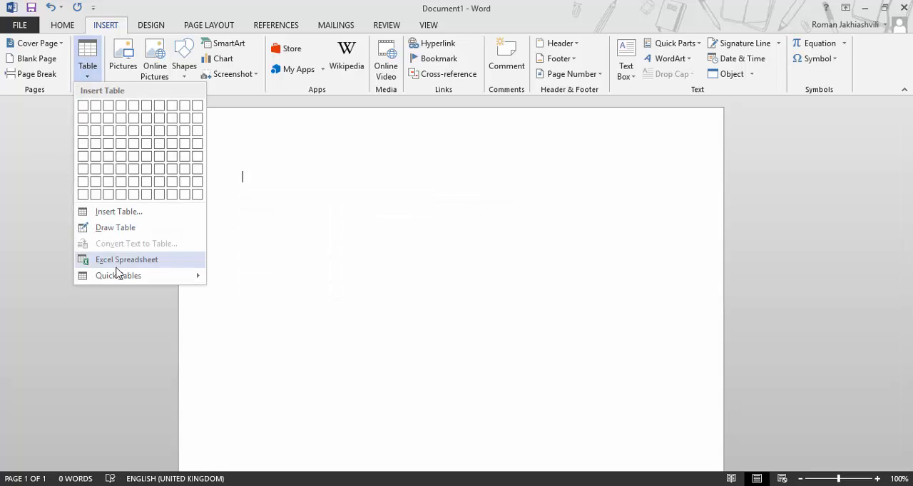
mouse_move(119, 277)
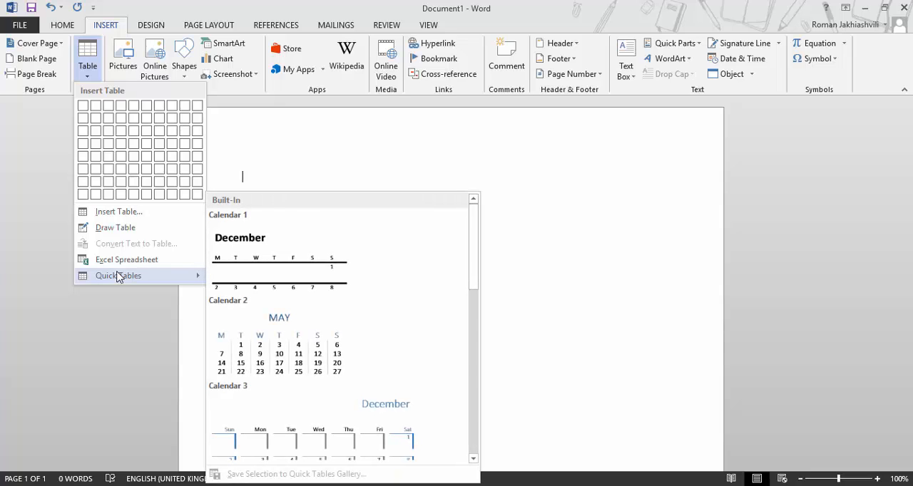
scroll(282, 256, "down", 3)
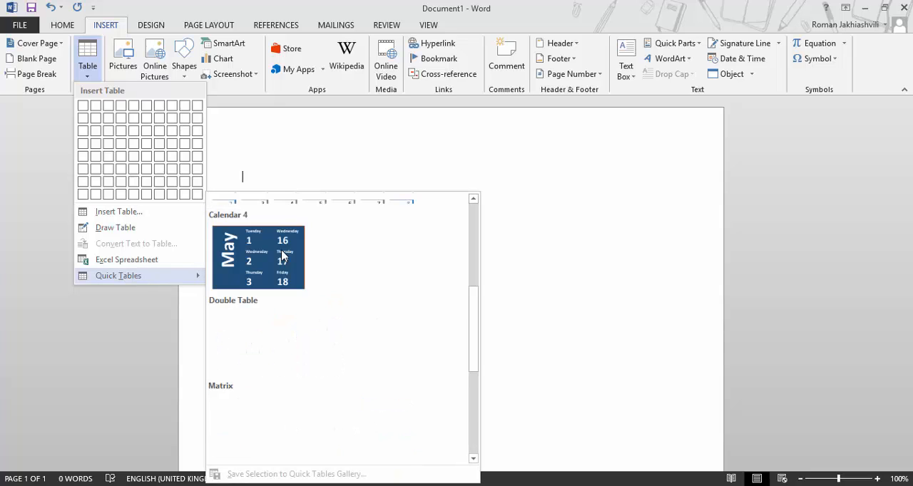
scroll(282, 257, "down", 3)
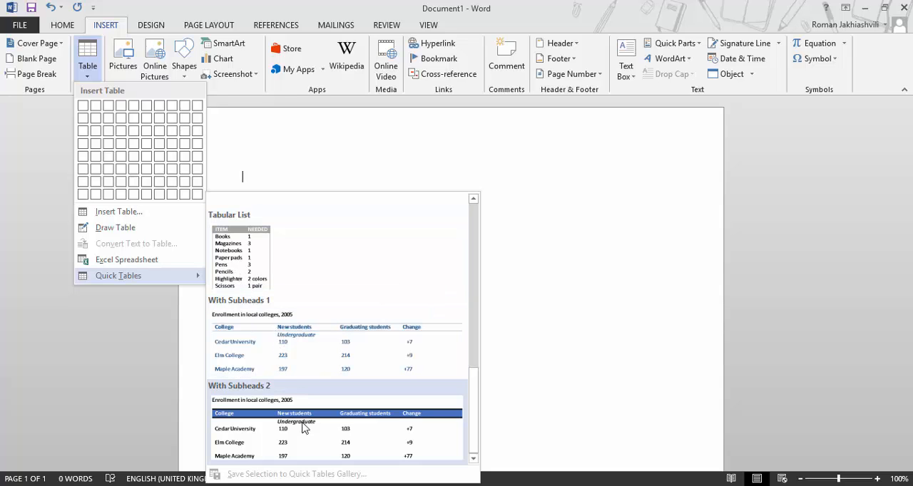
left_click(298, 359)
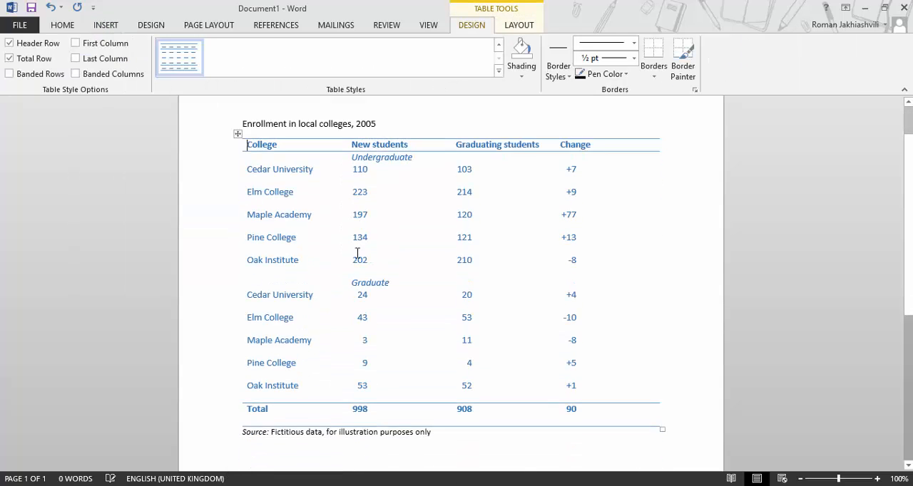
Delete the inserted quick table
scroll(358, 254, "down", 2)
scroll(358, 254, "up", 4)
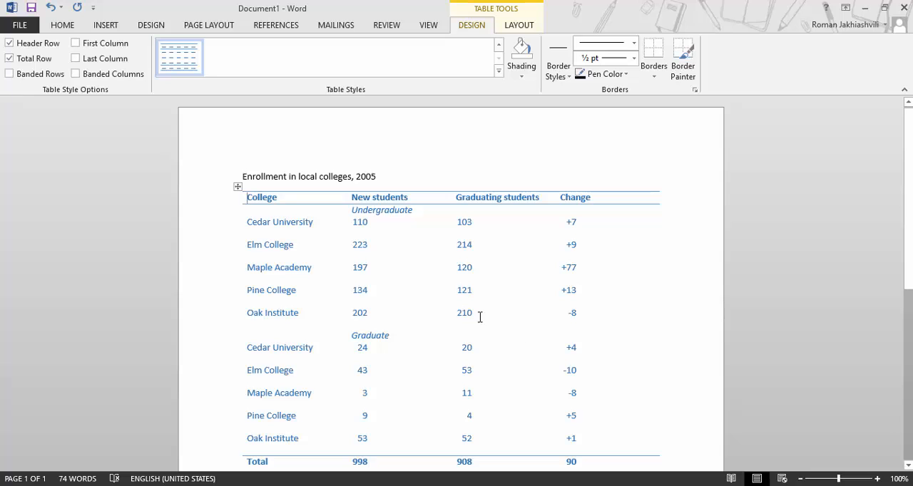
scroll(479, 316, "down", 1)
scroll(478, 316, "up", 1)
left_click(532, 26)
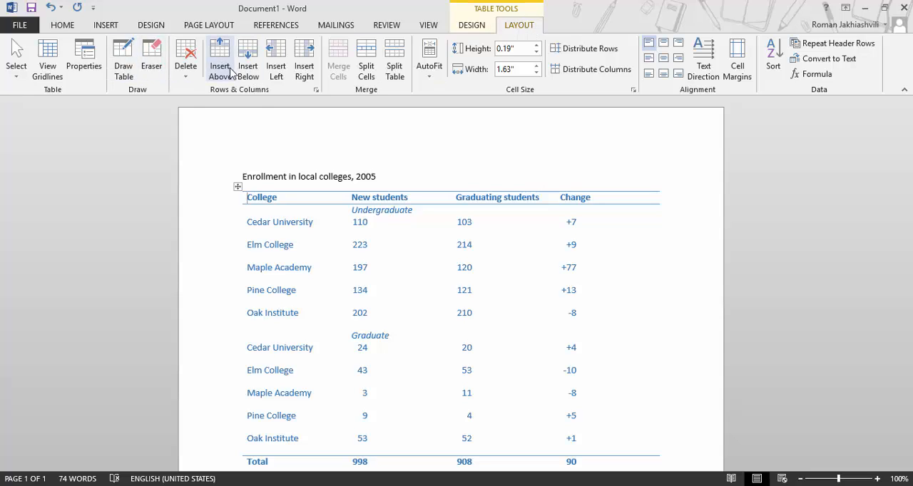
left_click(188, 71)
left_click(182, 135)
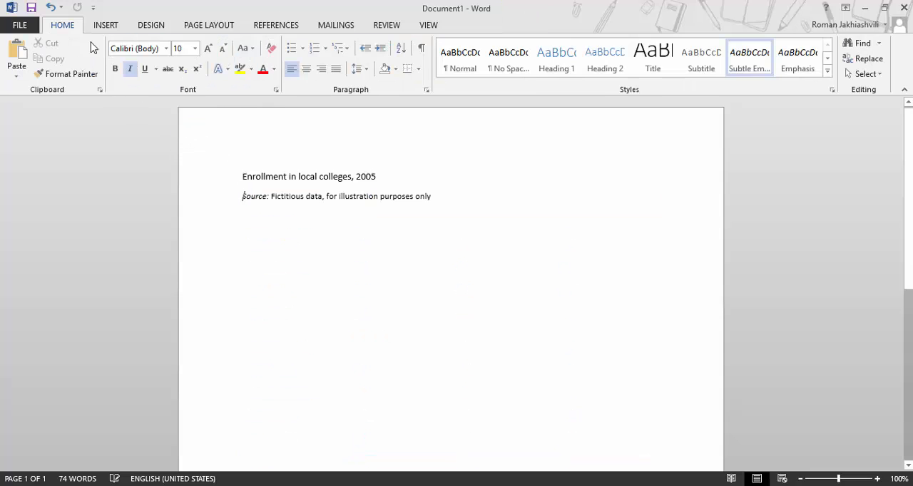
Select the leftover enrollment title and source note lines and delete them
left_click(107, 26)
left_click_drag(435, 200, 241, 180)
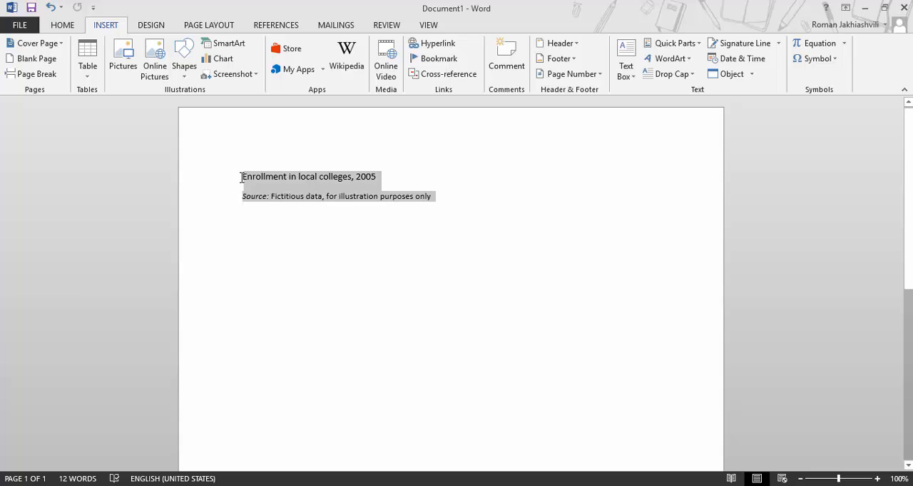
key("Delete")
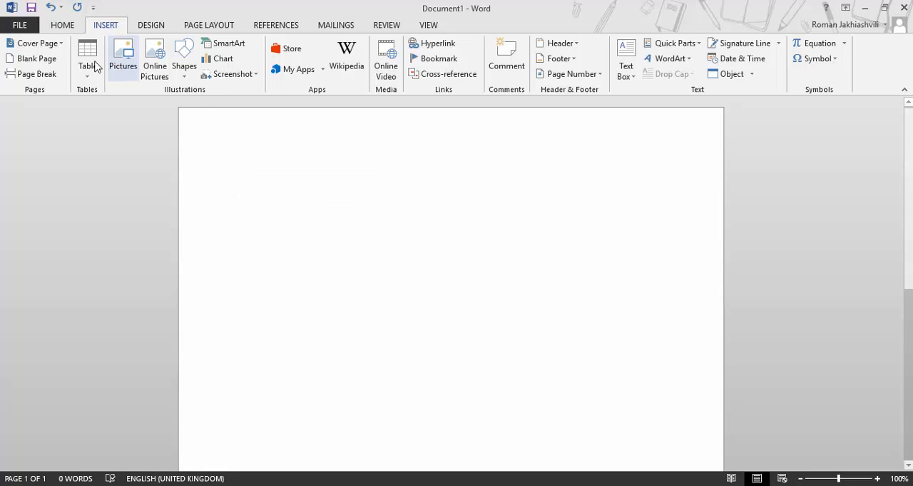
left_click(87, 65)
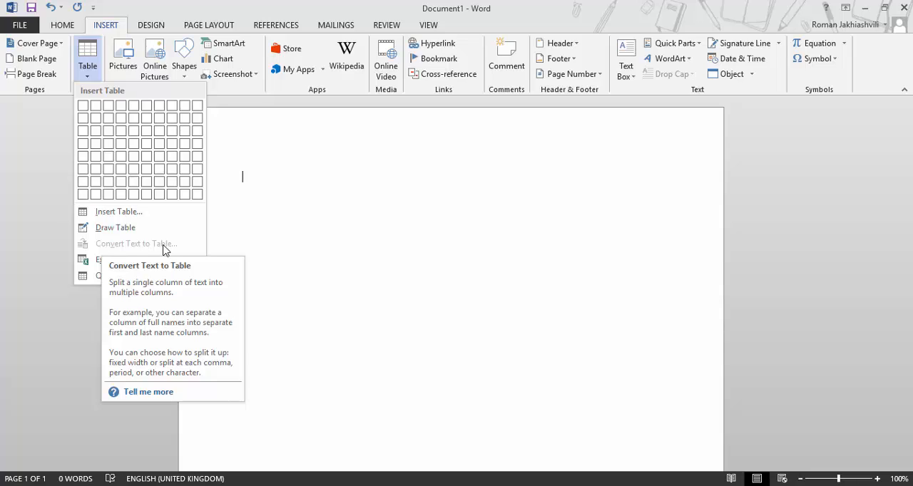
left_click(271, 212)
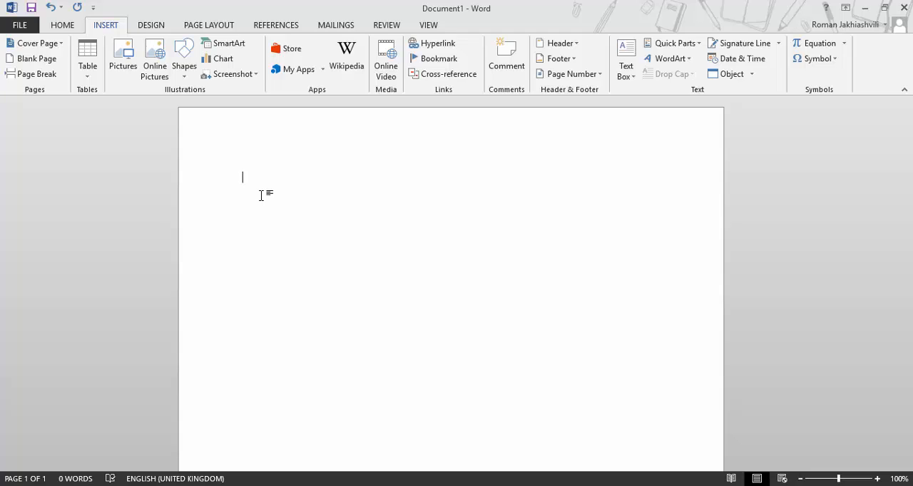
Type the title line დანაშაულის სტატისტიკა in Georgian and start a new line
type("ds")
key("BackSpace")
key("BackSpace")
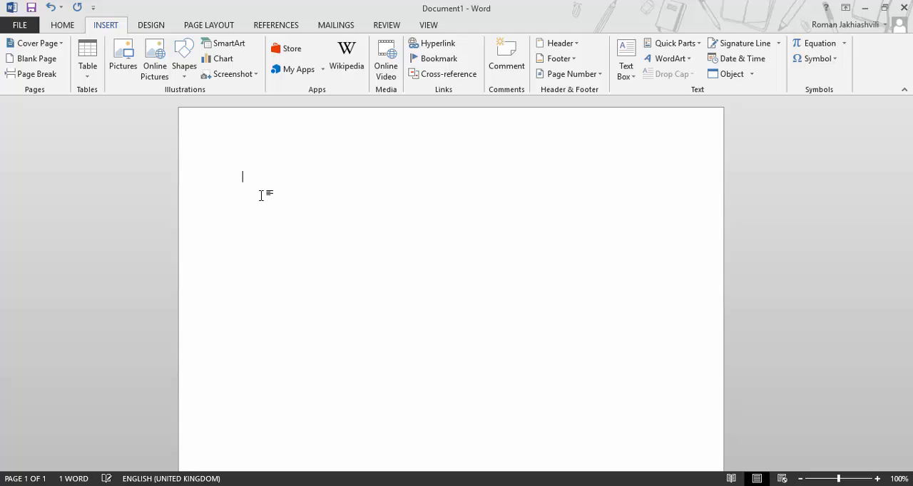
key("alt+shift")
type("в")
key("BackSpace")
key("alt+shift")
type("დასაწყ")
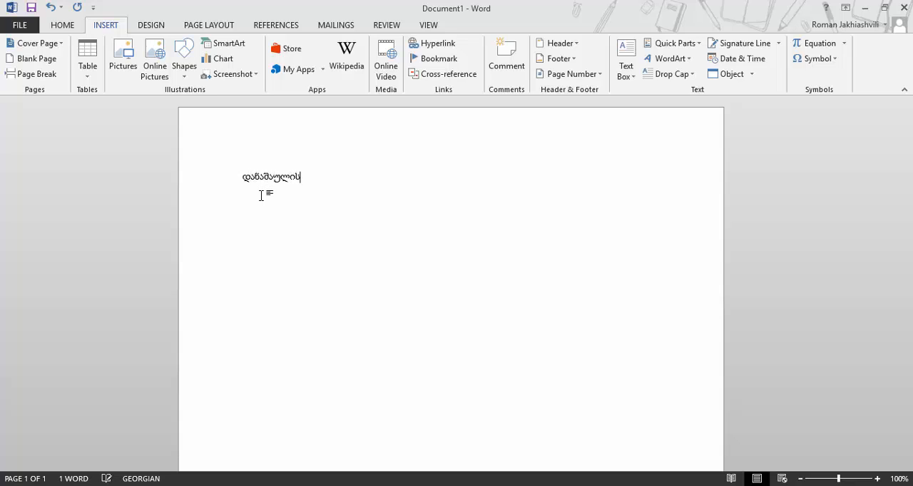
type("ულის სტატი")
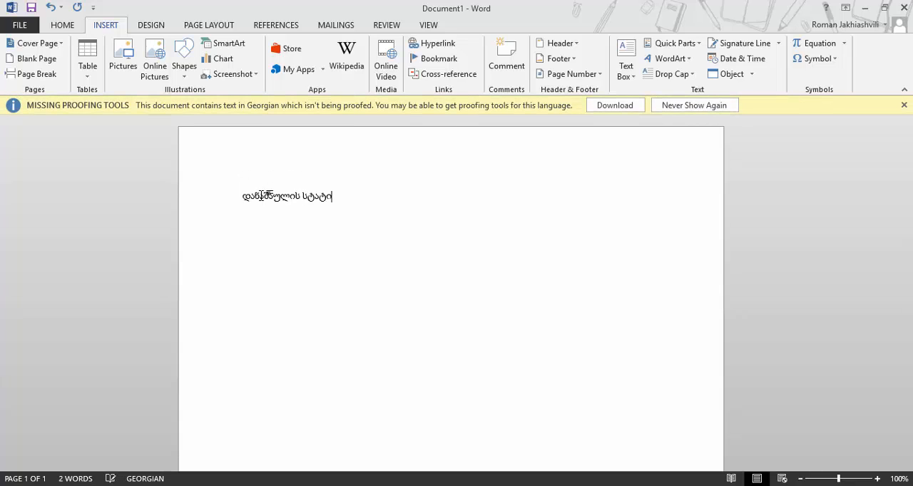
type("სტიკა")
key("Return")
Type three lines: ქურდობა 200 შემთხვევა, ძარცვა 100 შემთხვევა and განზრახ მკვლელობა 120 შემთხვევა
type("ქურდობა")
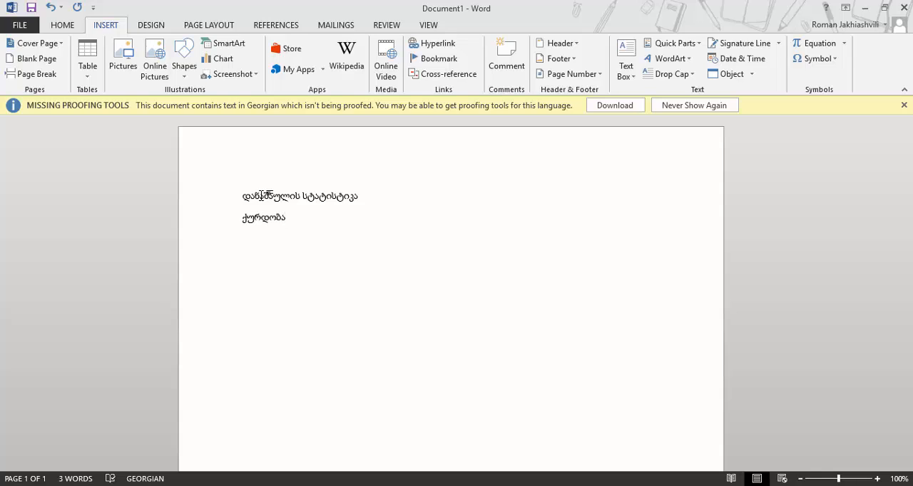
type("200 შემთხვევა")
key("Return")
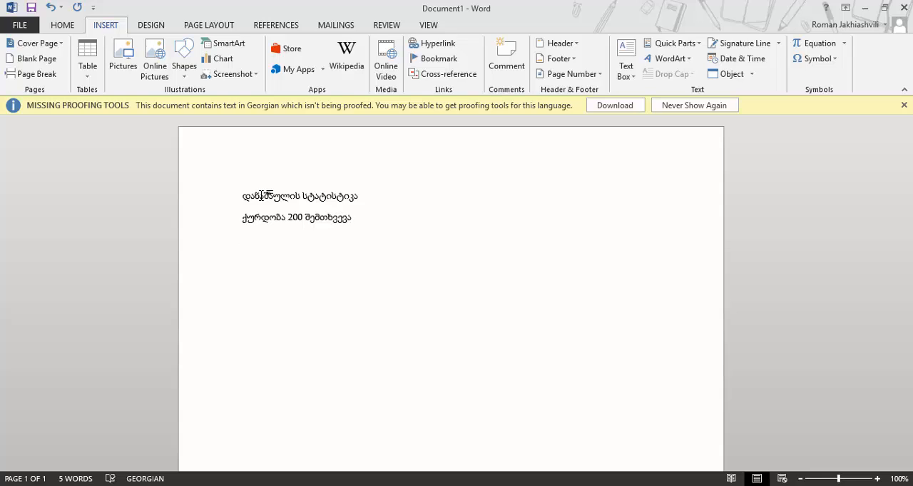
type("მარცვა 10")
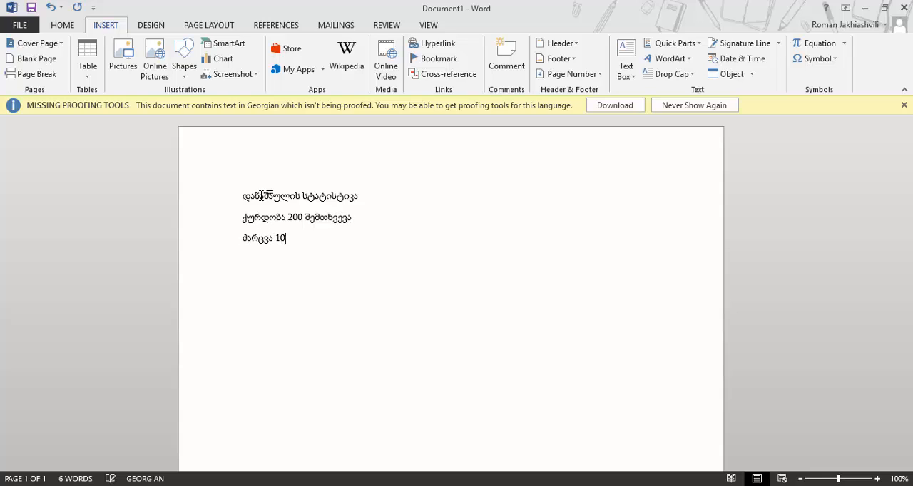
type("0 შემთხვევა")
key("Return")
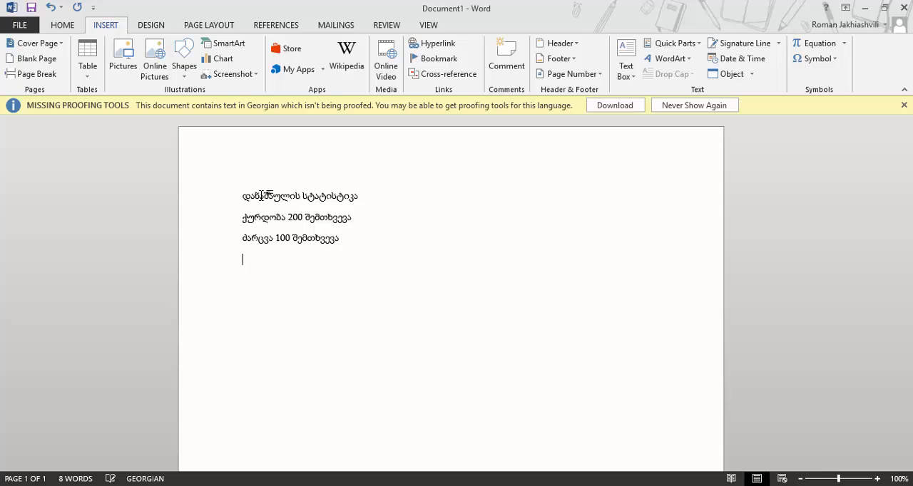
type("განზრახ მკვლელ")
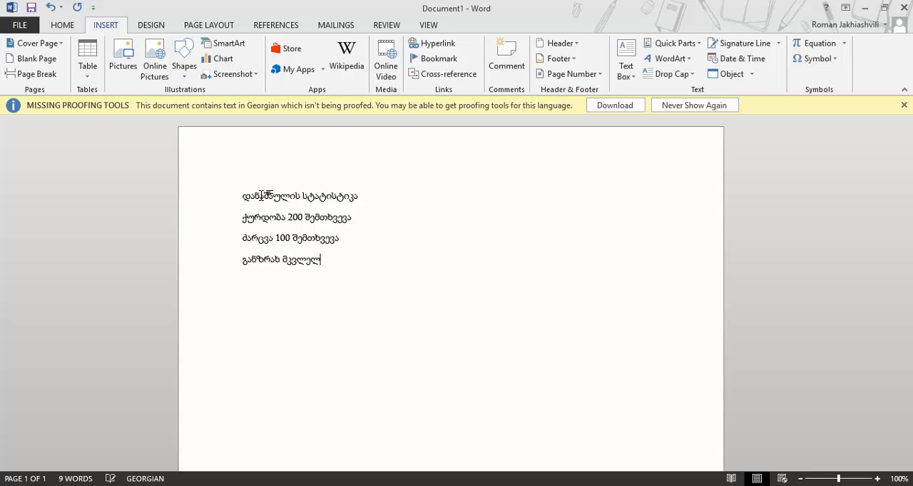
type("ობა 120")
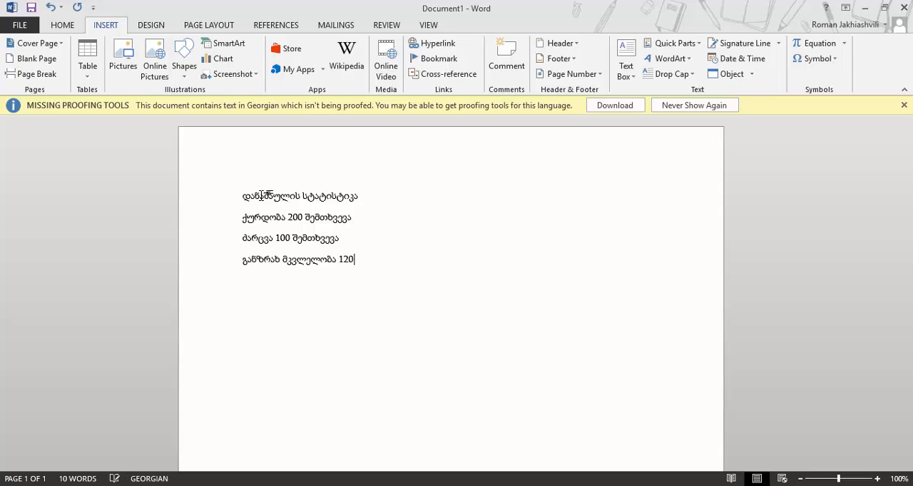
type(" შემთხვევა")
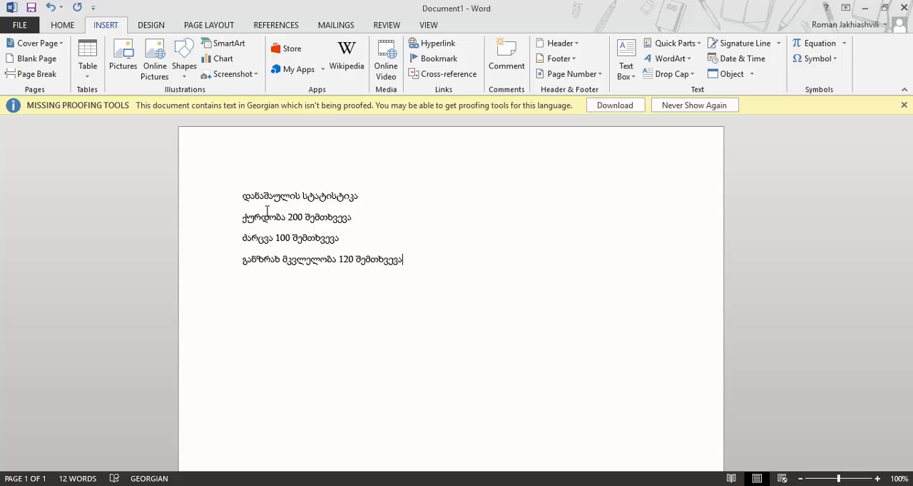
Add a colon after the title and a comma after each crime name before its number
left_click(364, 199)
type(":")
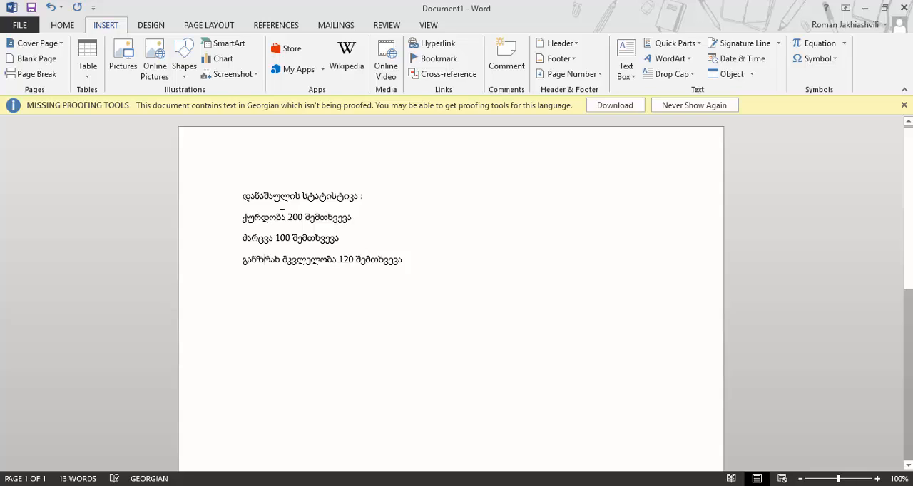
left_click(286, 216)
type(",")
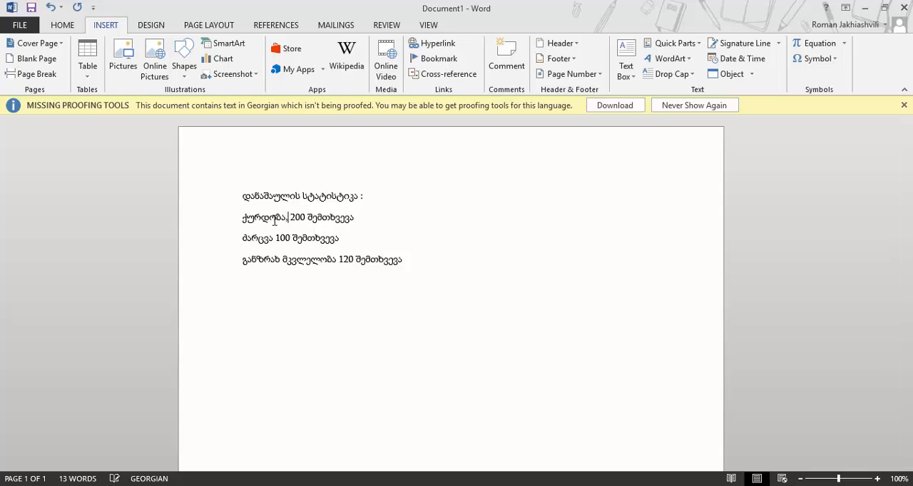
left_click(275, 239)
type(",")
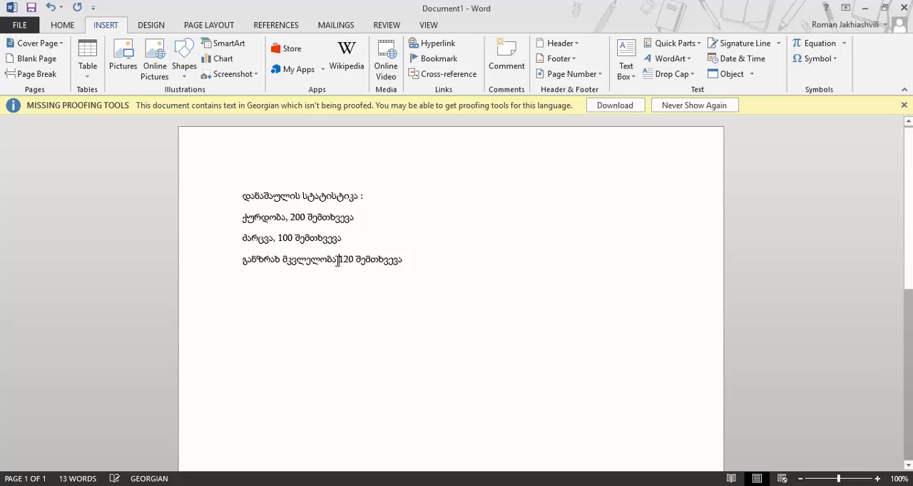
left_click(338, 261)
type(",")
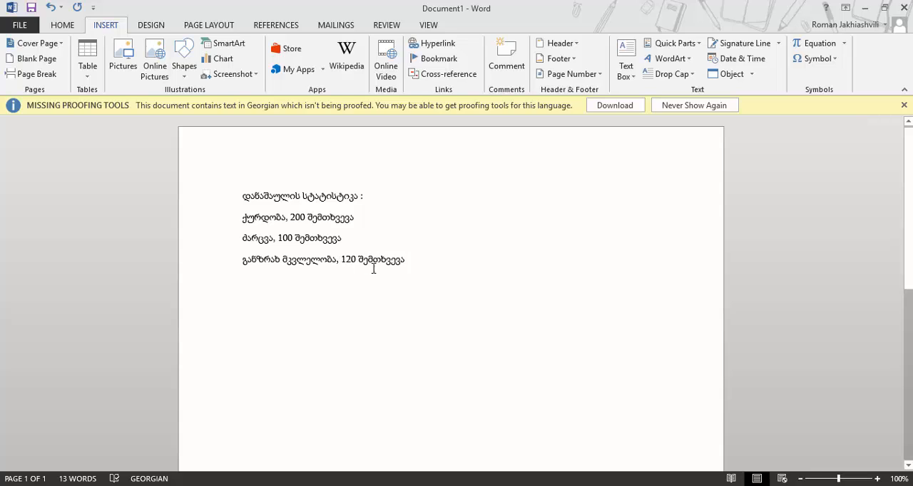
Convert the four selected lines into a two-column table, separating text at commas
left_click_drag(416, 266, 241, 188)
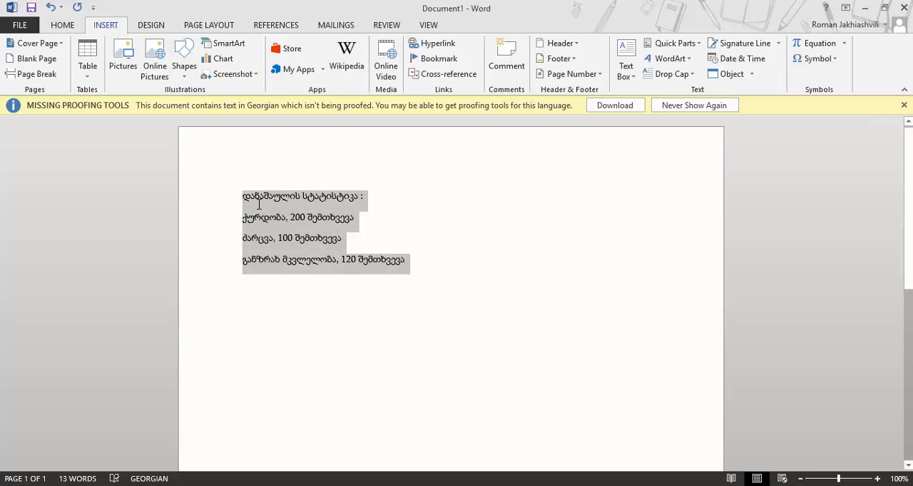
left_click(88, 70)
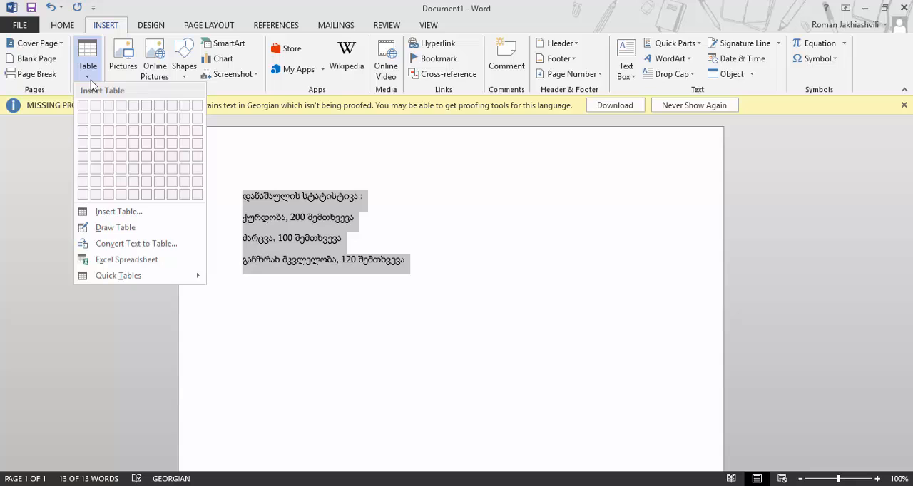
left_click(127, 244)
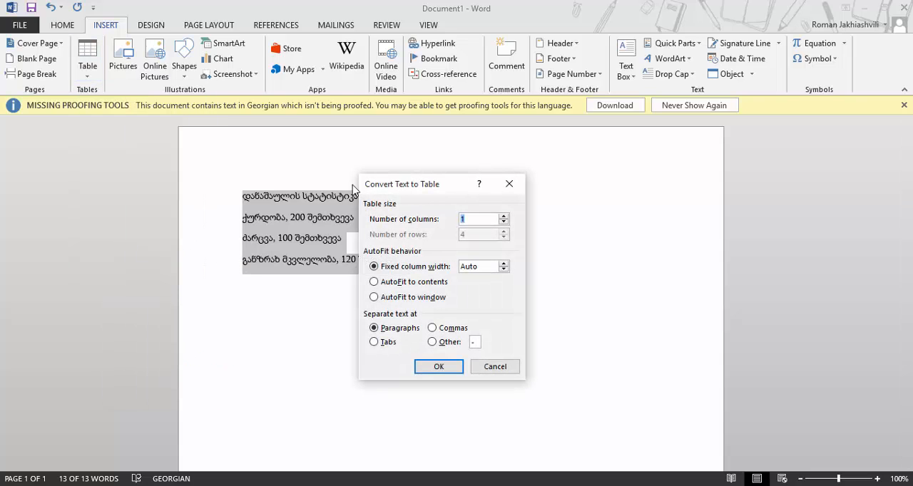
left_click_drag(391, 189, 515, 145)
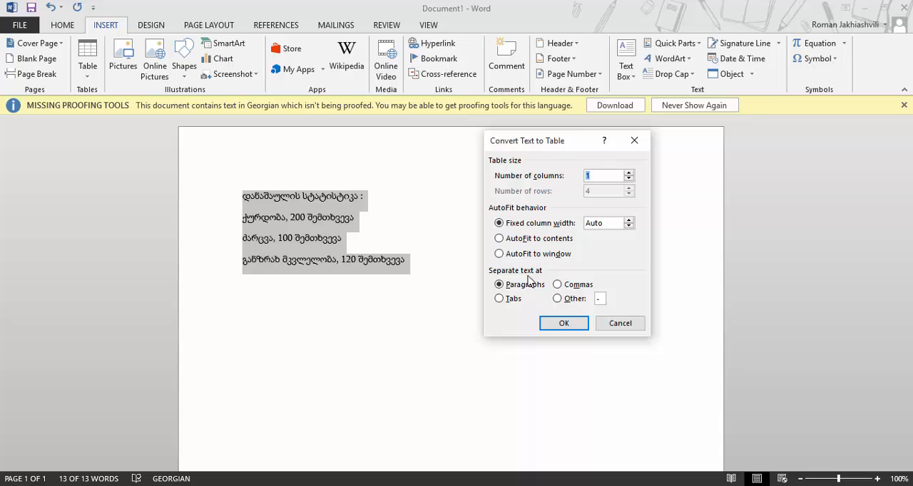
left_click(558, 285)
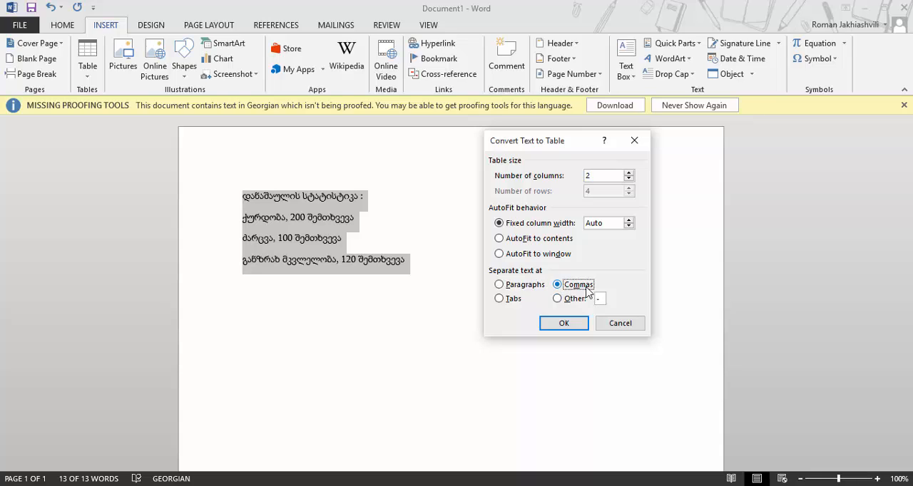
left_click(562, 299)
left_click(560, 322)
left_click(391, 252)
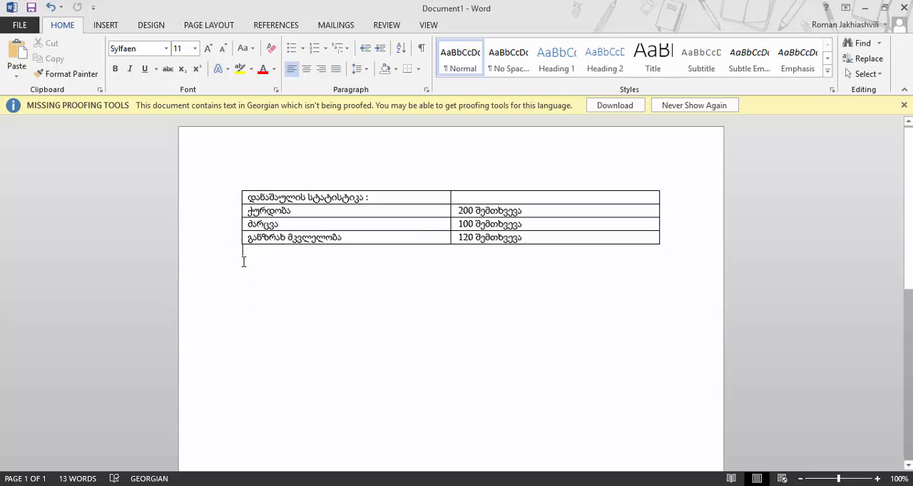
left_click(109, 25)
left_click(92, 77)
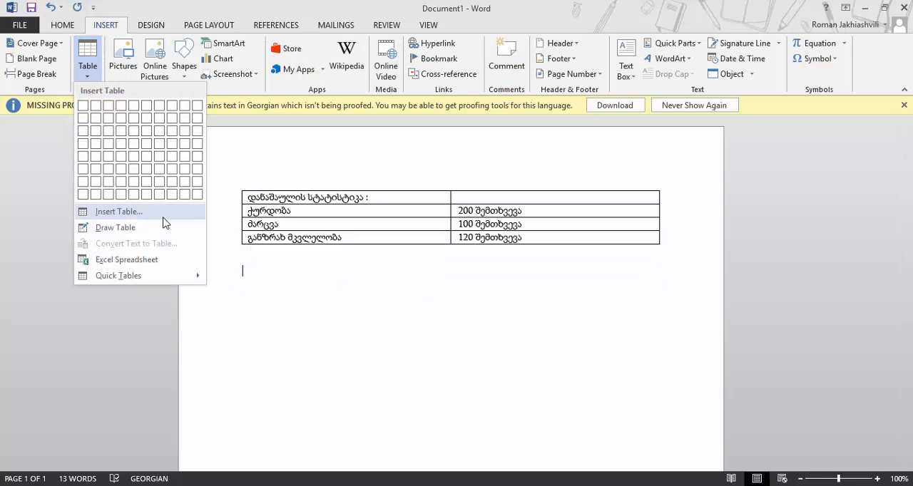
left_click(358, 237)
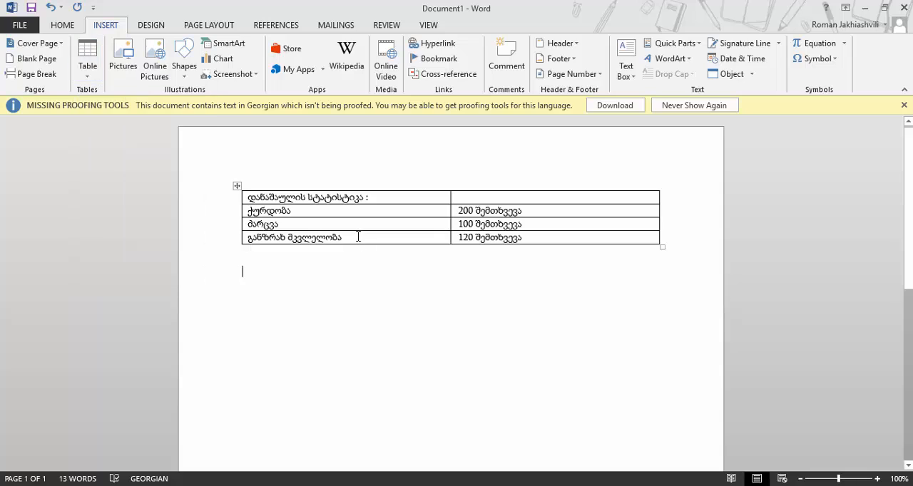
Place the cursor in the table and examine the Table Tools Design and Layout options
left_click(358, 241)
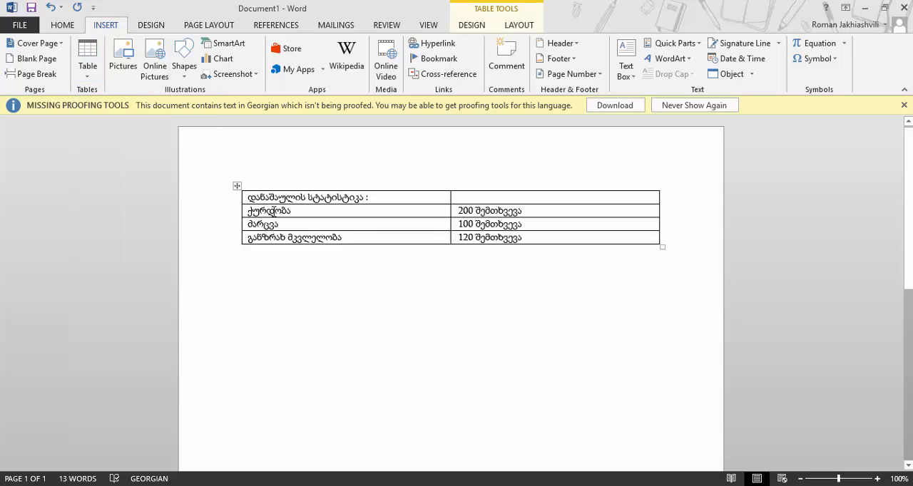
left_click(391, 224)
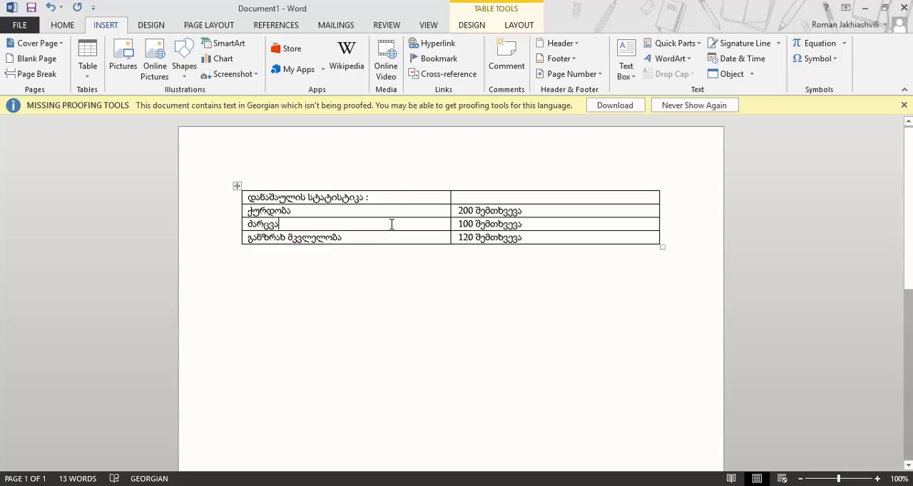
left_click(351, 214)
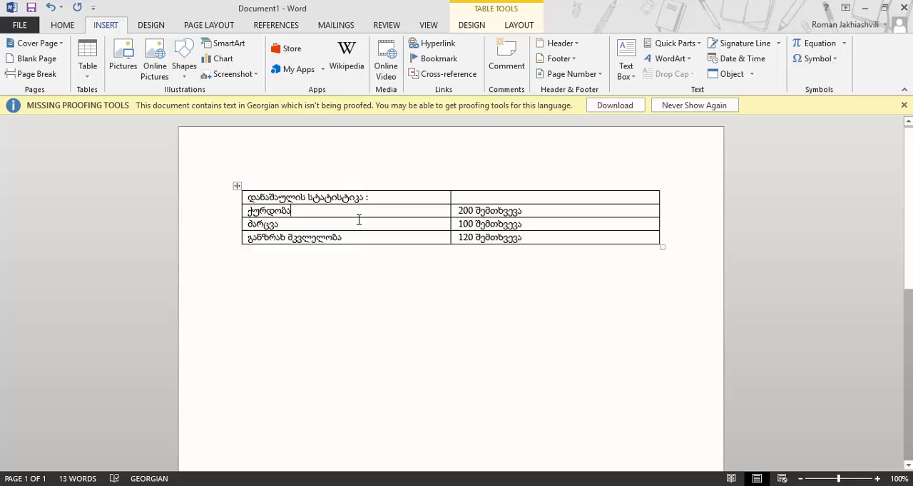
left_click(467, 27)
left_click(529, 28)
left_click(491, 27)
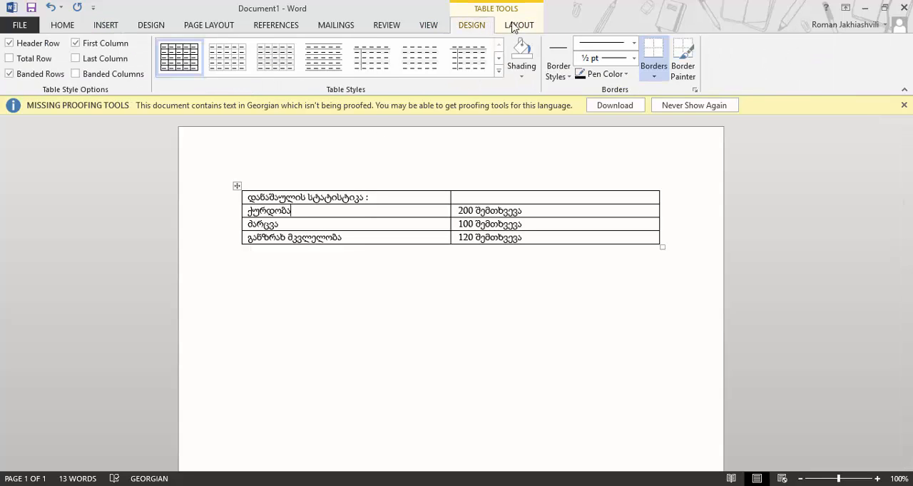
left_click(519, 25)
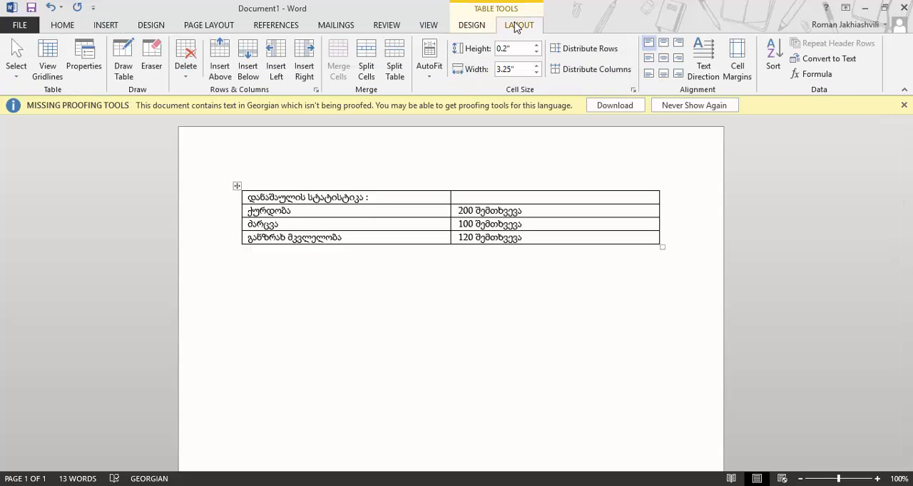
left_click(472, 25)
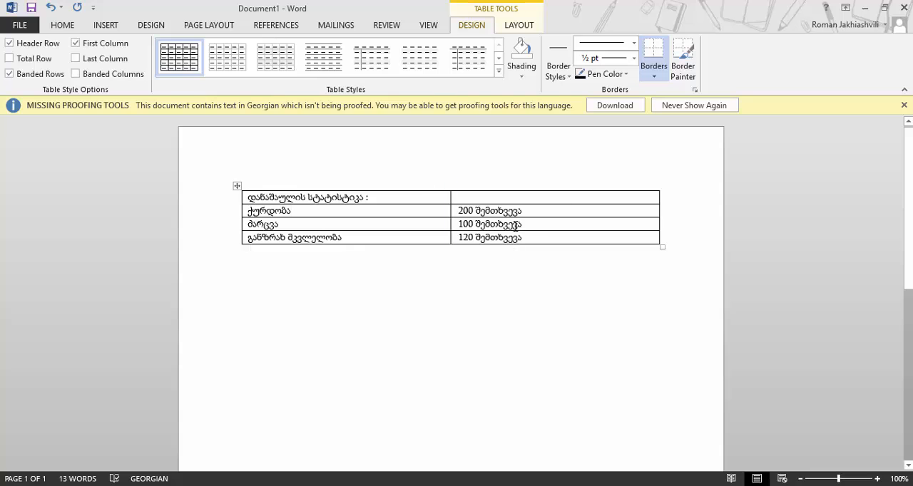
left_click(519, 25)
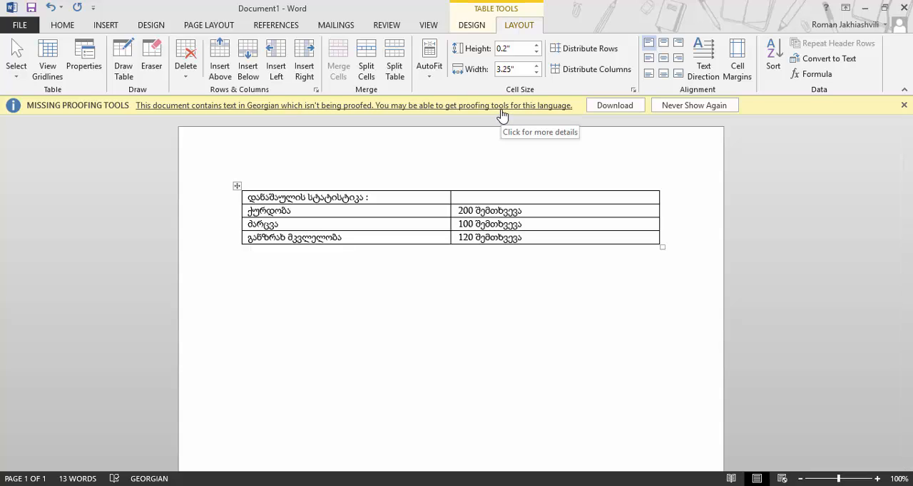
left_click(472, 26)
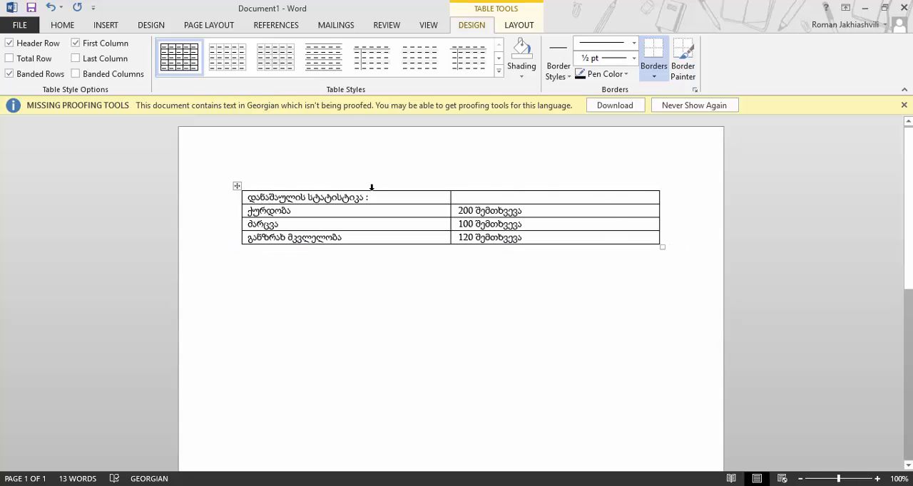
Try out several table styles, including a blue grid style, and return to the plain Table Grid style
left_click(365, 55)
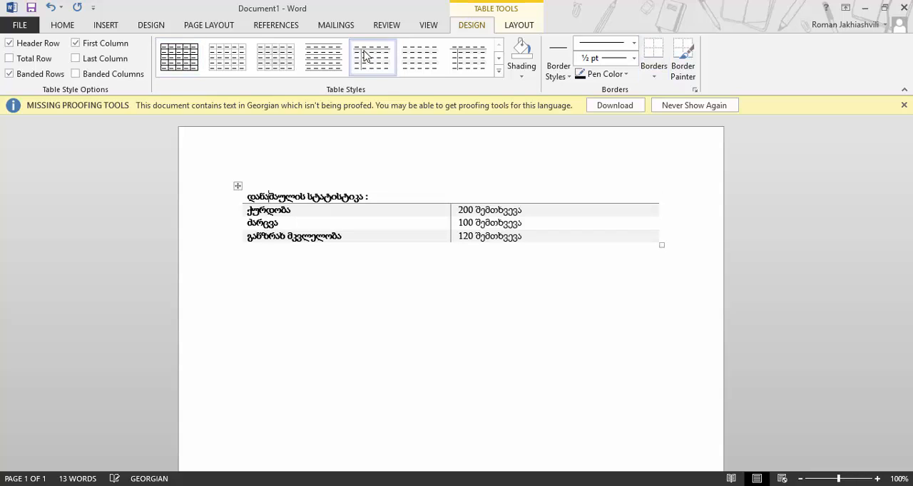
left_click(421, 63)
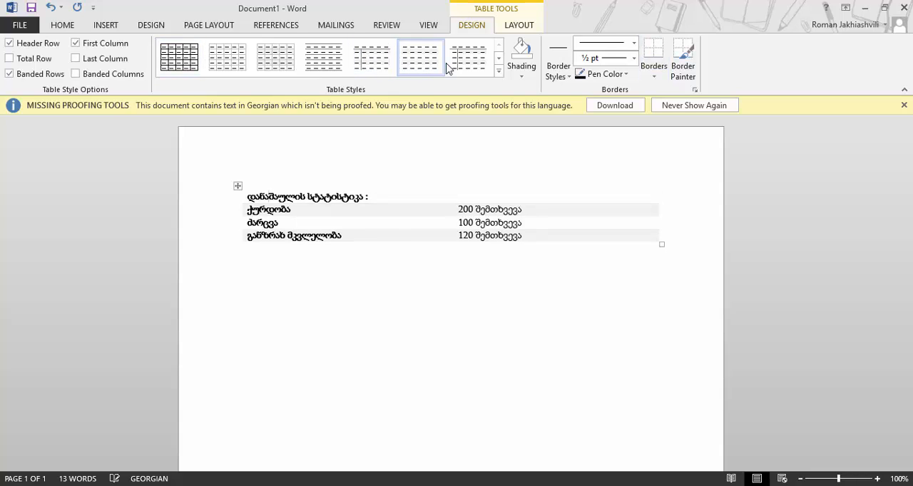
left_click(498, 70)
left_click(372, 77)
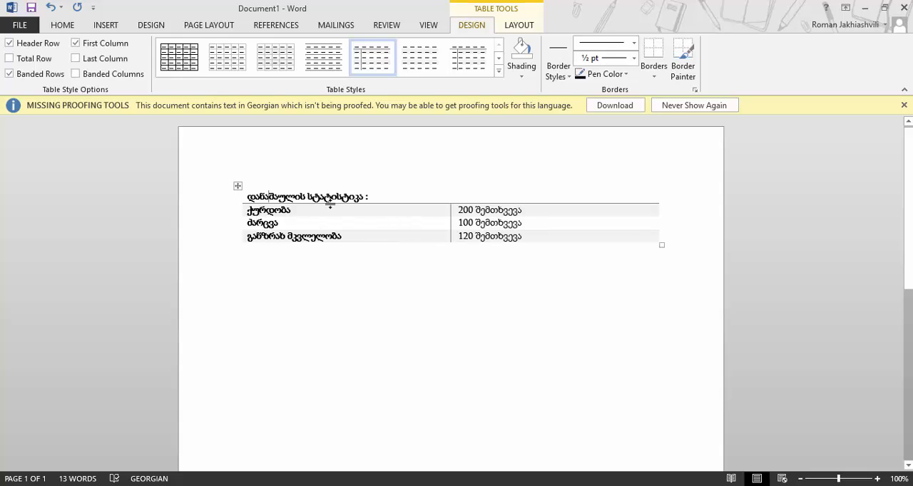
left_click(499, 72)
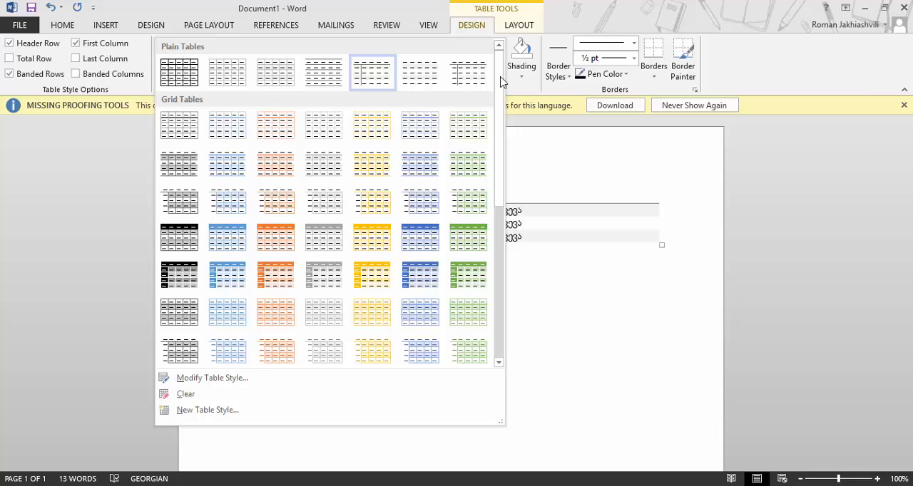
left_click(422, 232)
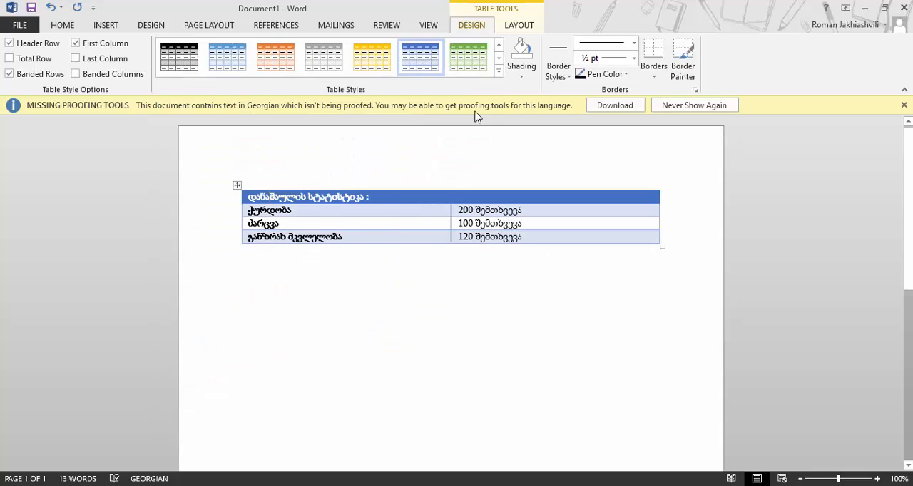
left_click(499, 75)
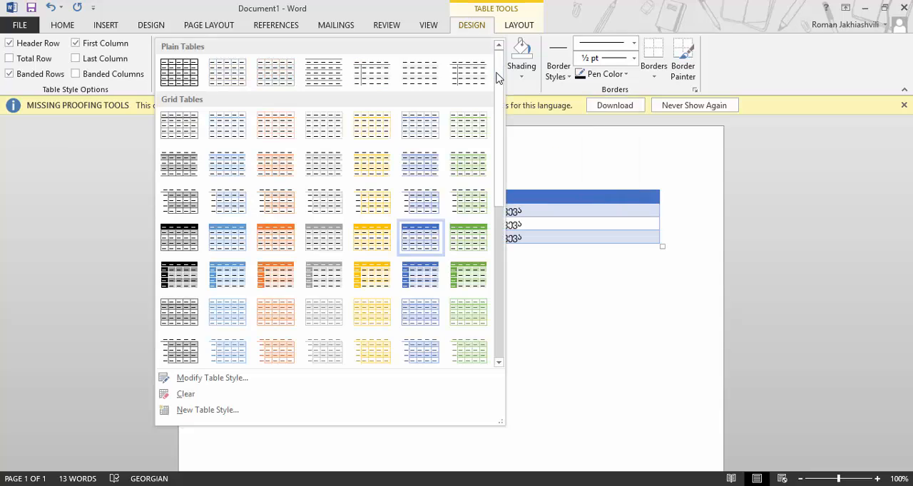
left_click(188, 81)
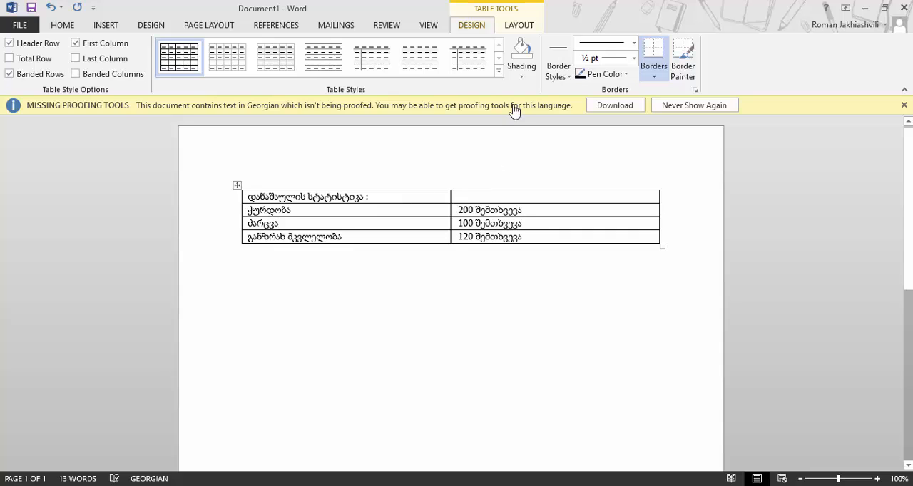
Shade the cells ქურდობა and ძარცვა in the first column with gray
left_click(522, 79)
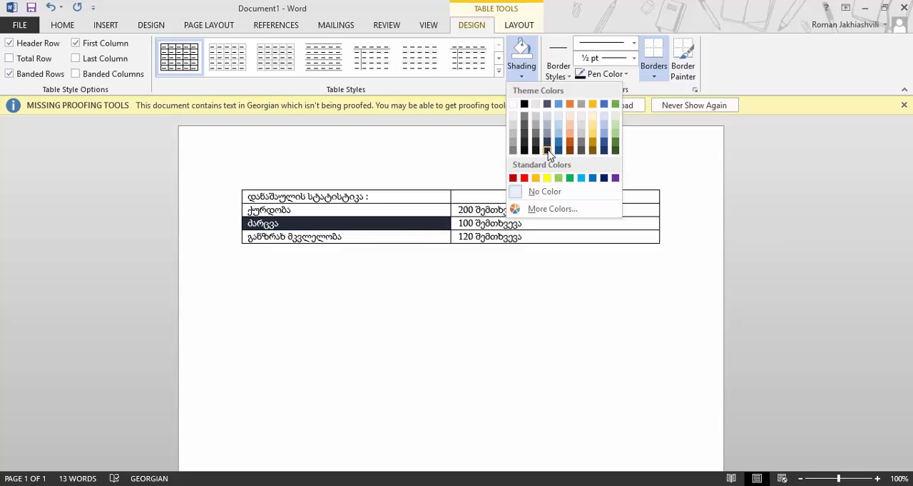
left_click(351, 214)
left_click_drag(359, 216, 357, 222)
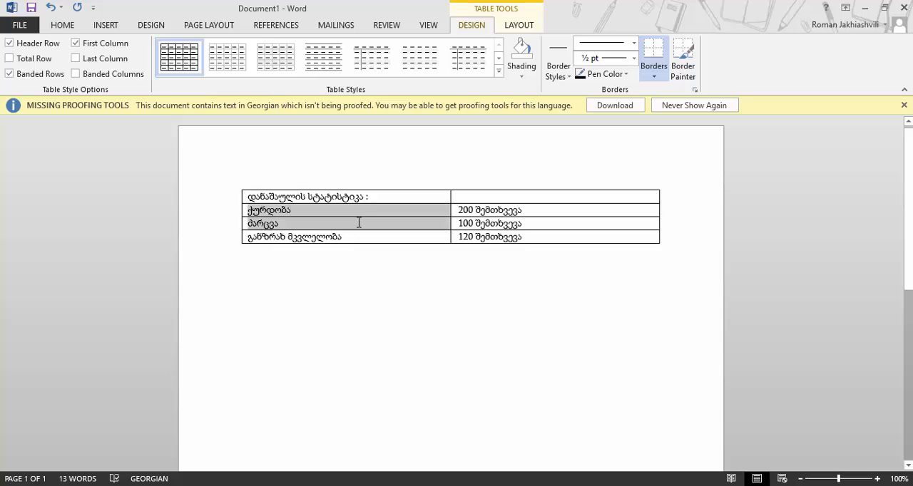
left_click(521, 77)
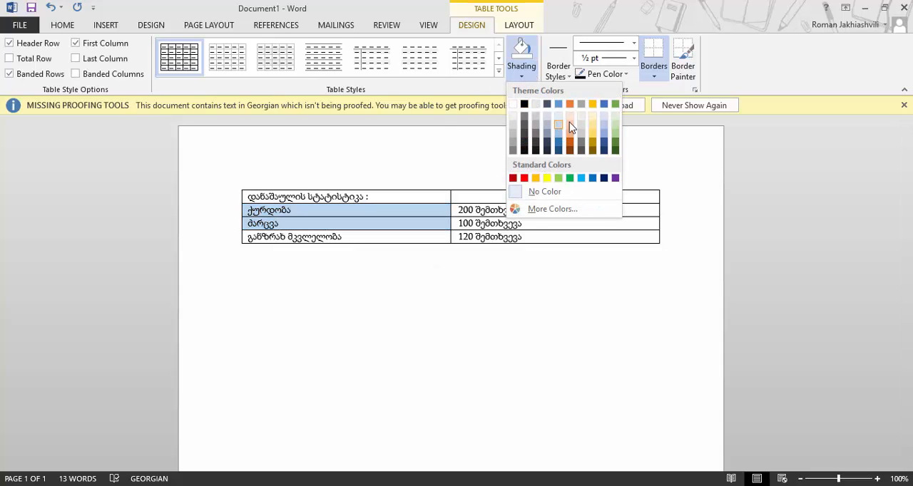
left_click(517, 236)
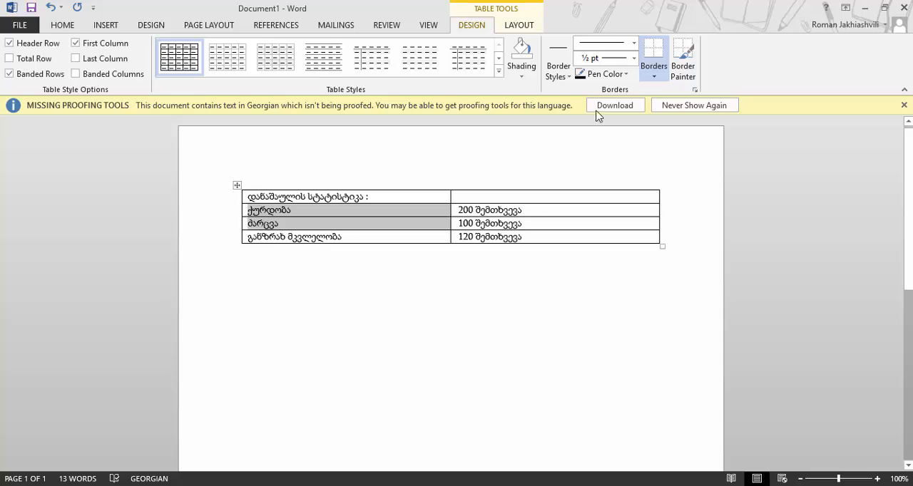
Select the title text and remove the left border of the title cell
left_click(479, 200)
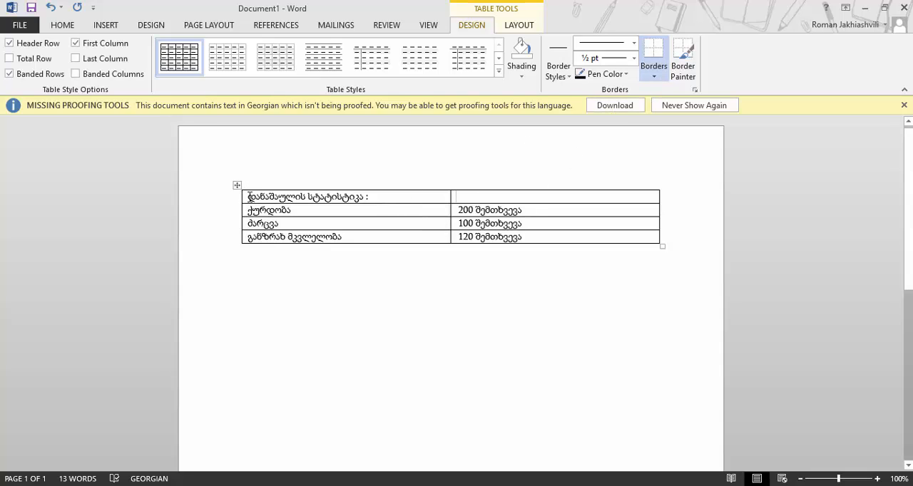
left_click_drag(249, 197, 370, 198)
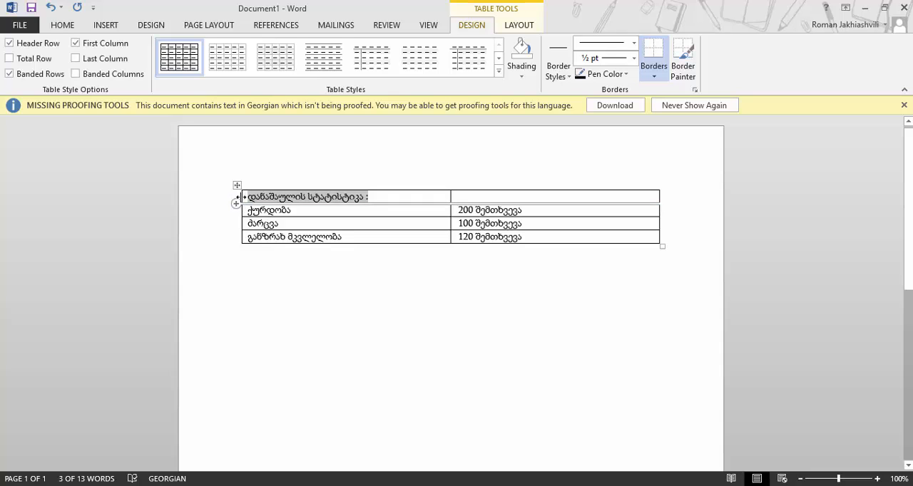
left_click(654, 71)
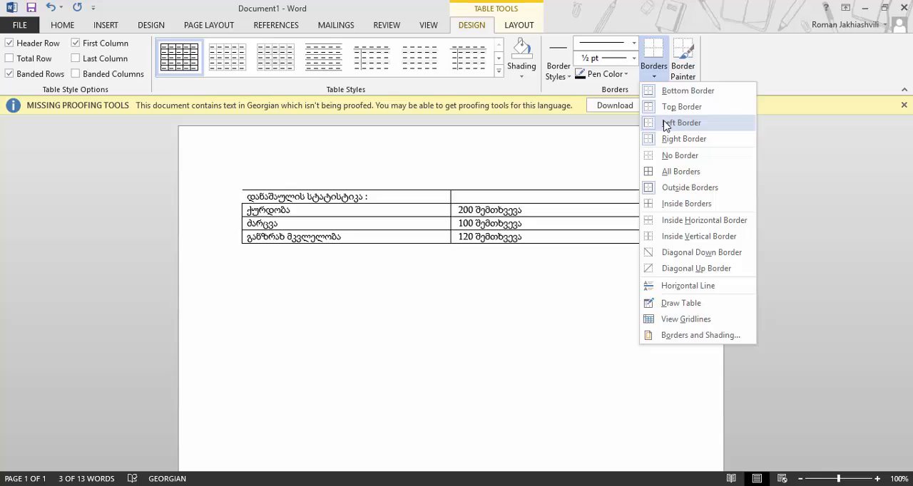
left_click(665, 126)
Remove the right border of the empty cell beside the title
left_click(545, 195)
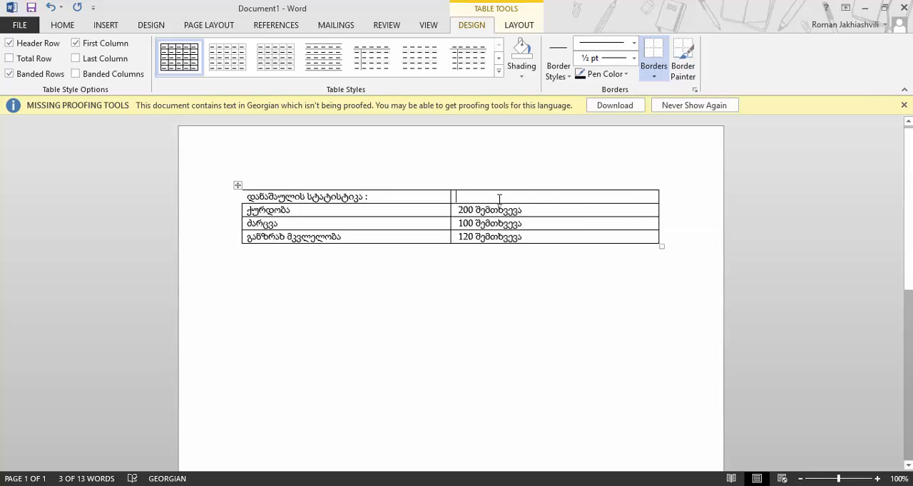
left_click(662, 76)
left_click(684, 138)
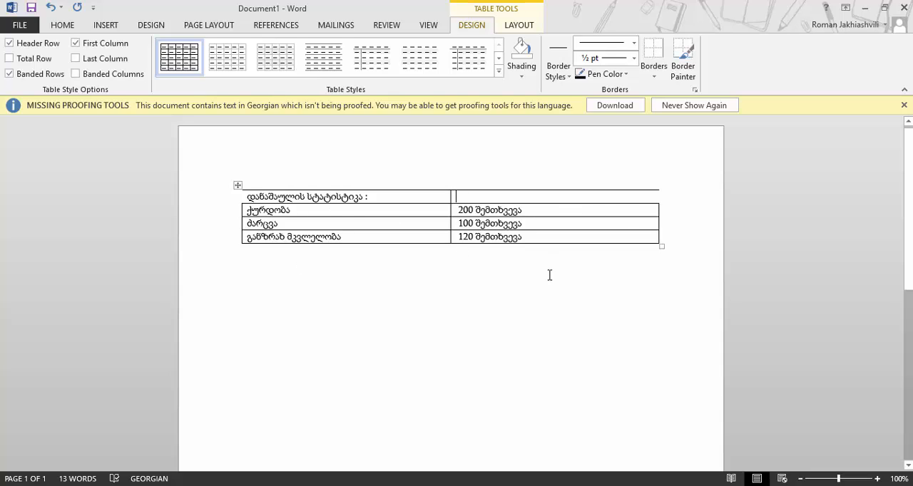
Toggle the table gridlines on and off to inspect the removed borders
left_click(526, 25)
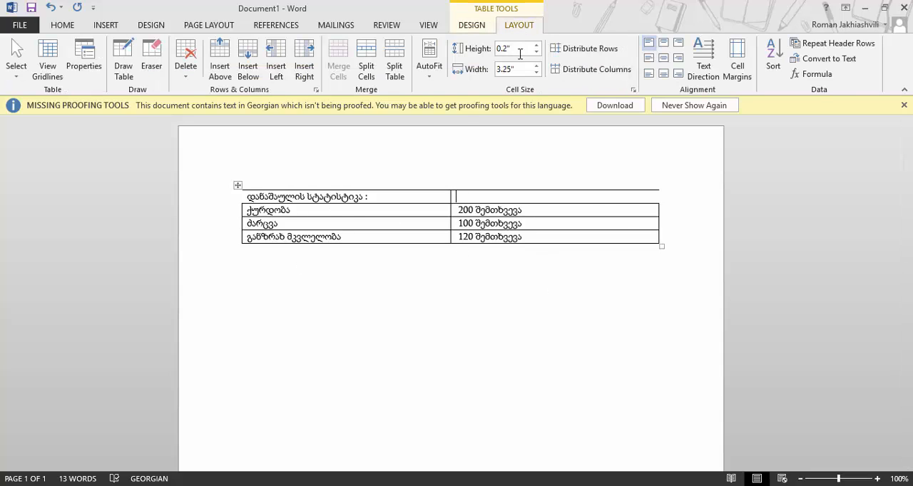
left_click(55, 70)
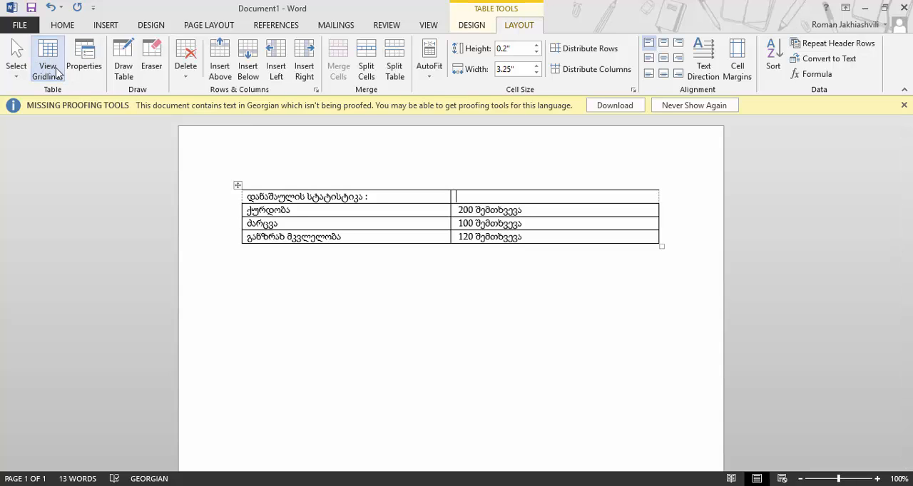
scroll(277, 203, "up", 2)
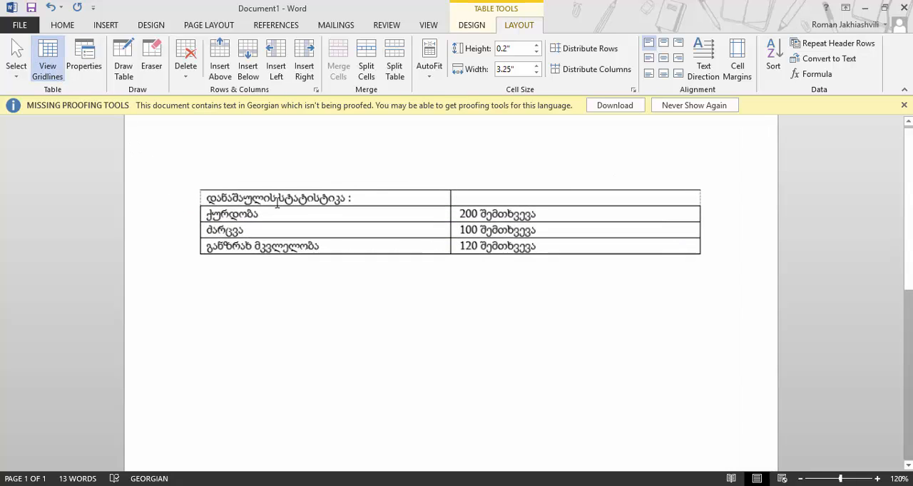
scroll(276, 203, "up", 4)
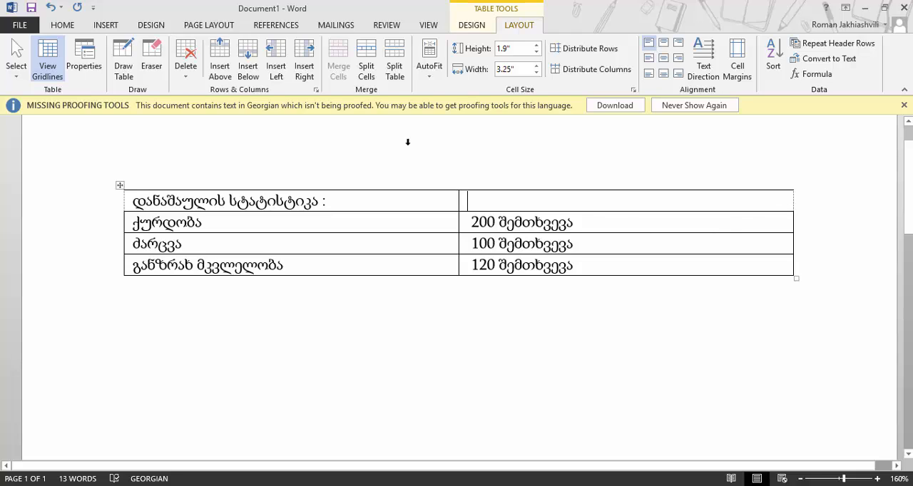
left_click(51, 68)
scroll(388, 194, "down", 7)
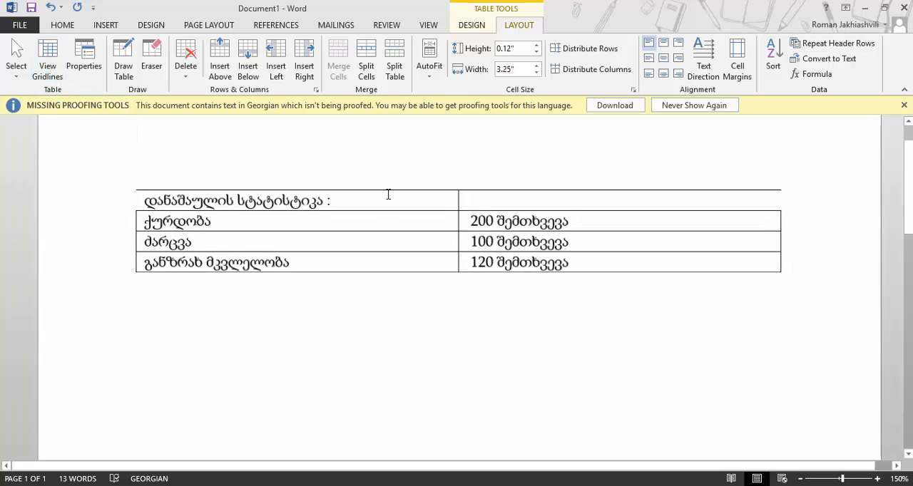
Choose a thick double-line border style from the border styles list
left_click(465, 26)
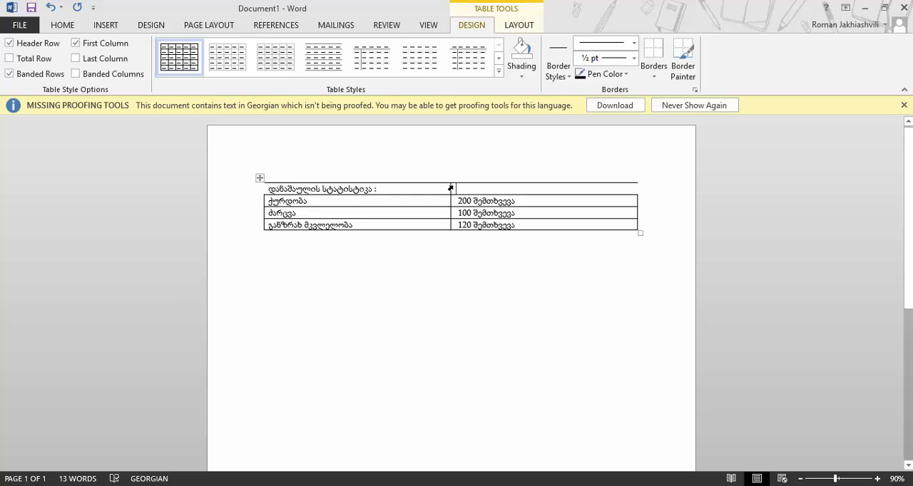
left_click_drag(450, 188, 450, 189)
left_click(633, 43)
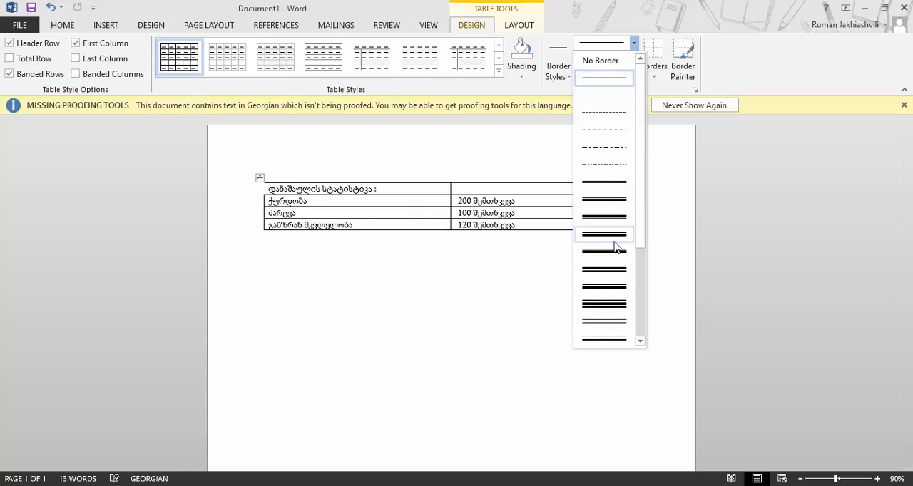
scroll(624, 284, "down", 3)
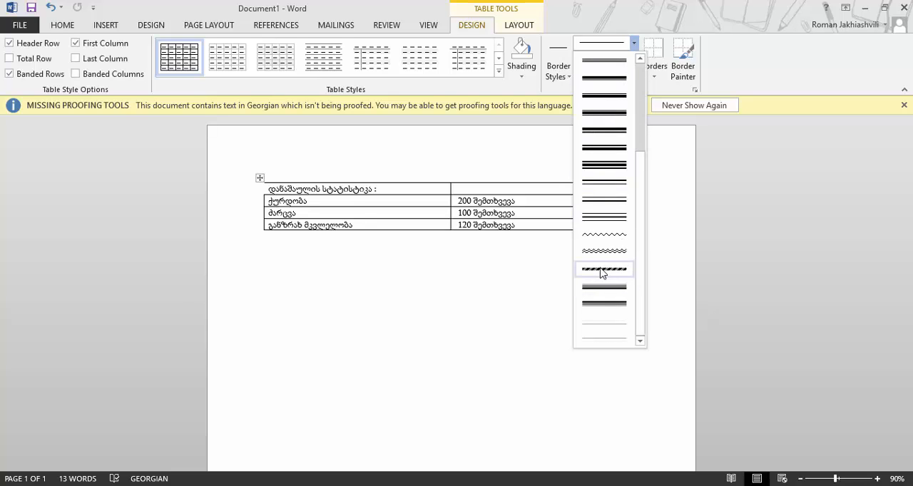
left_click(612, 289)
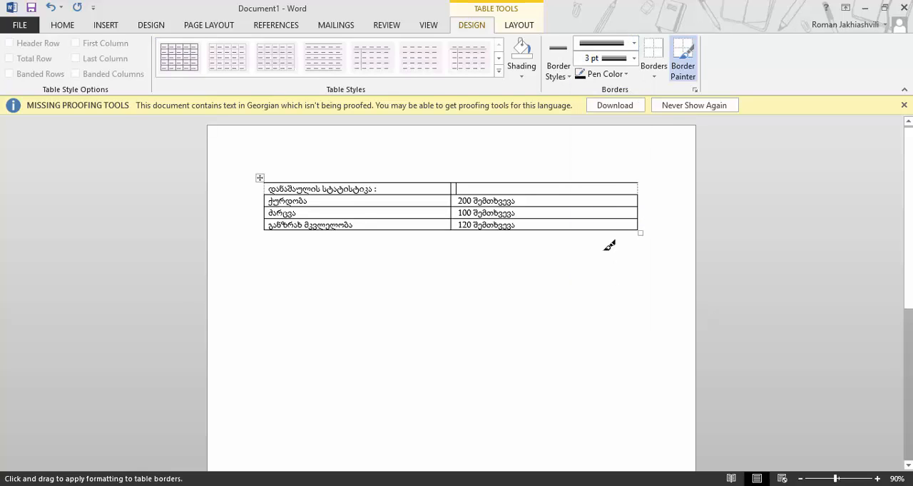
key("Escape")
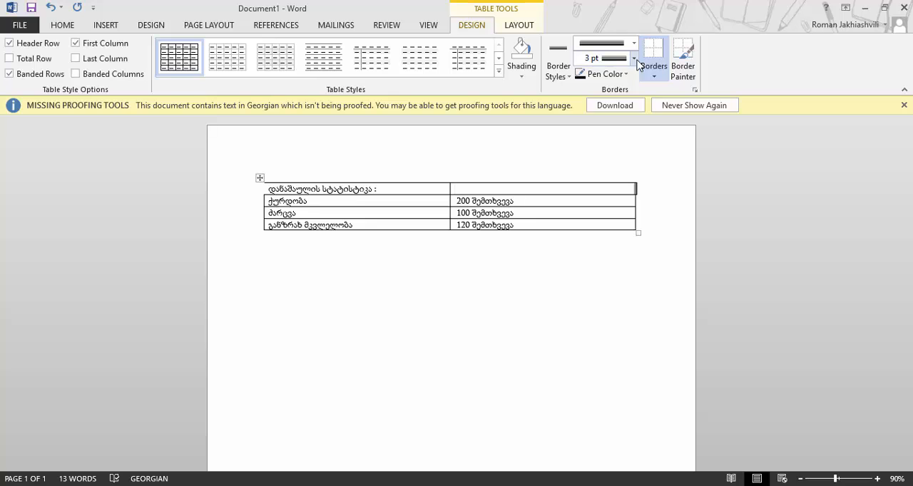
Set the border weight to 4½ pt and the pen color to red
left_click(633, 59)
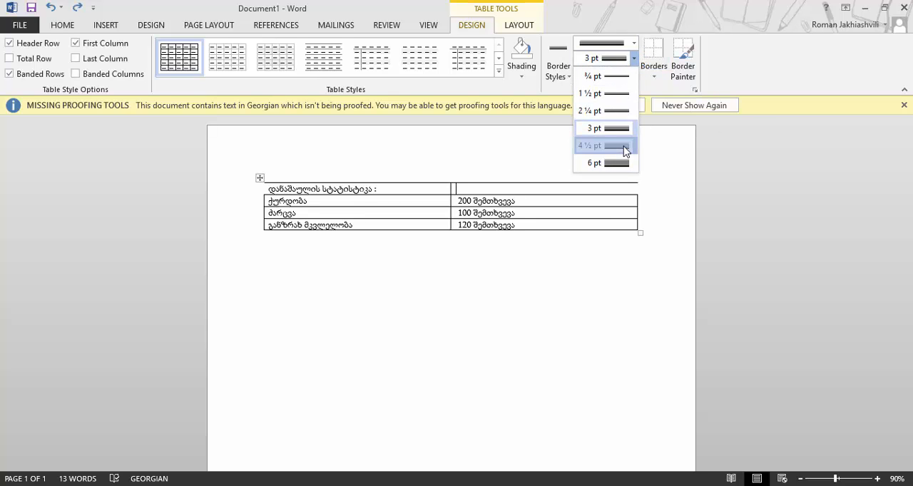
left_click(625, 145)
left_click(618, 74)
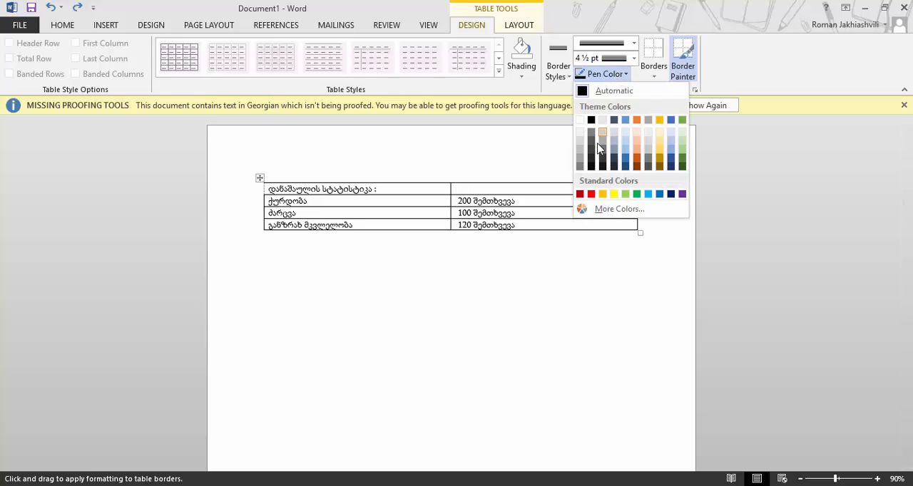
left_click(589, 194)
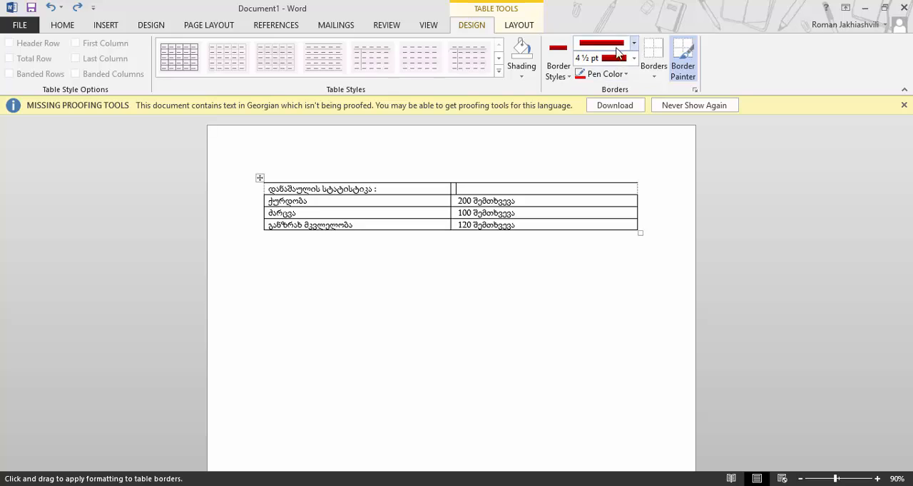
left_click(634, 43)
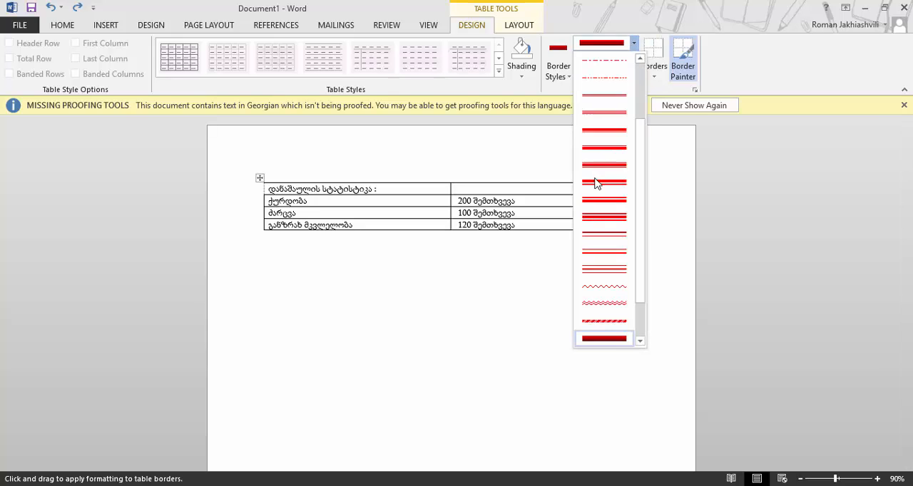
left_click(682, 173)
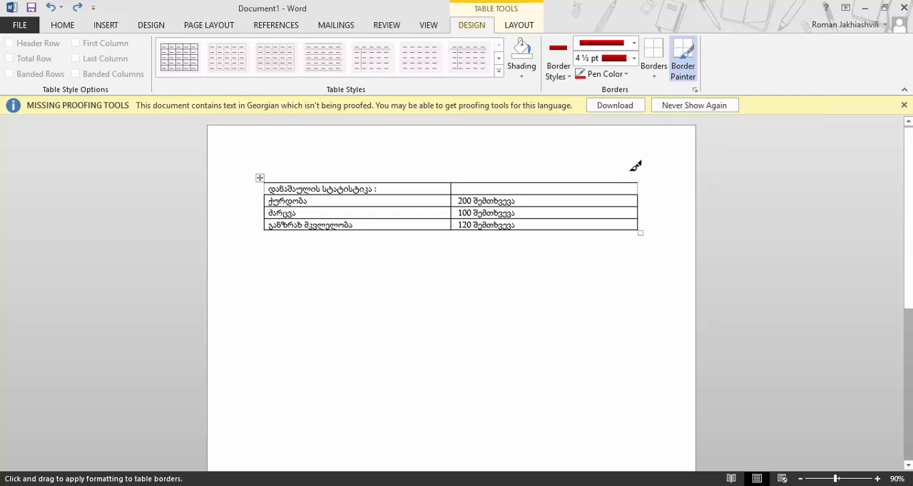
Paint the title row's top, bottom and middle borders with the red 4½ pt border
left_click_drag(452, 184, 451, 195)
left_click(463, 183)
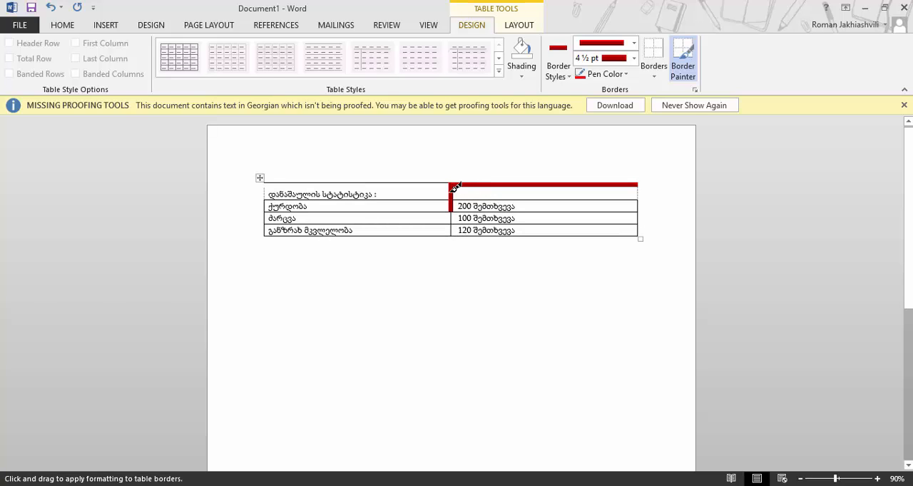
left_click(312, 184)
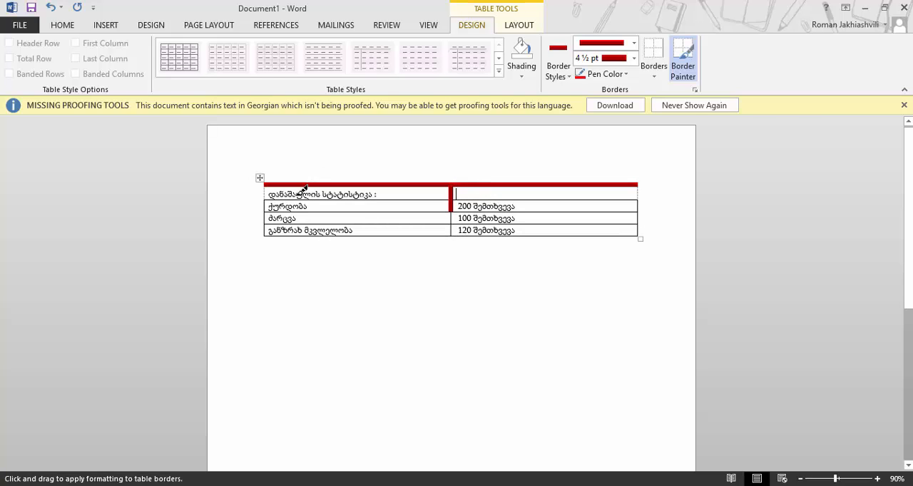
left_click(316, 201)
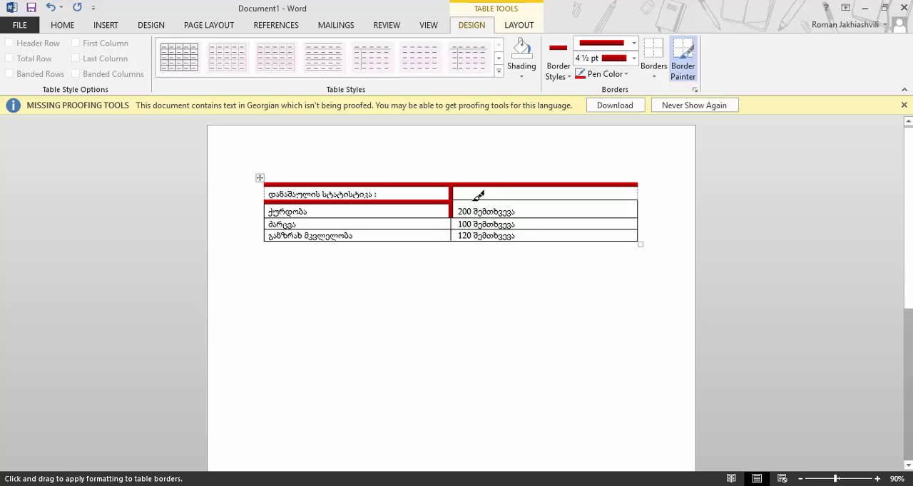
left_click(626, 201)
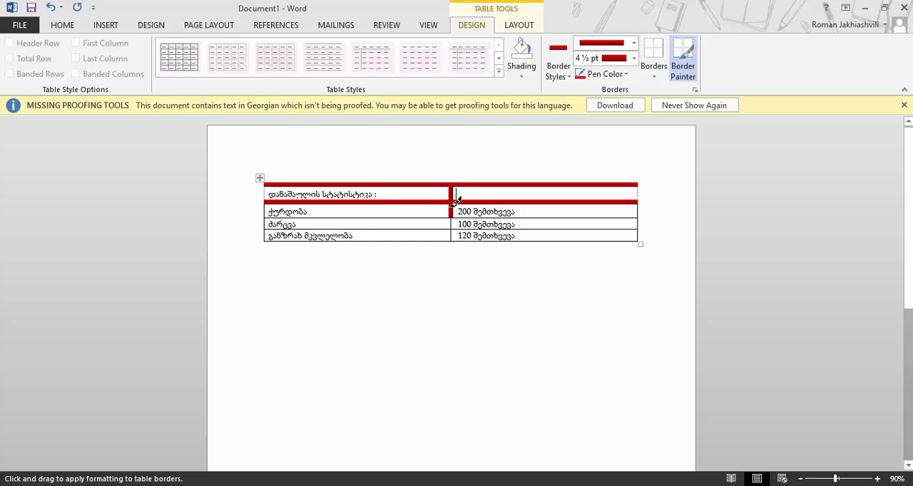
Repaint the middle border below the title row with a thin black ½ pt single line, then leave Border Painter
left_click(633, 44)
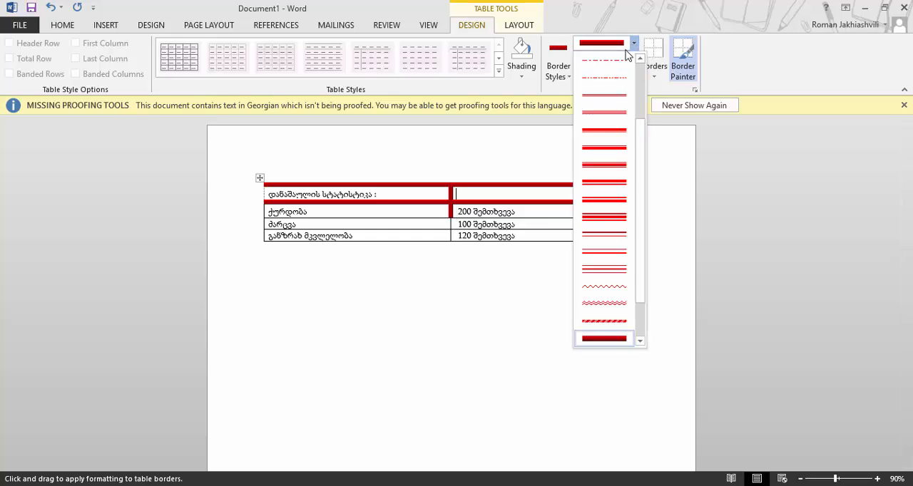
scroll(613, 107, "up", 3)
left_click(620, 84)
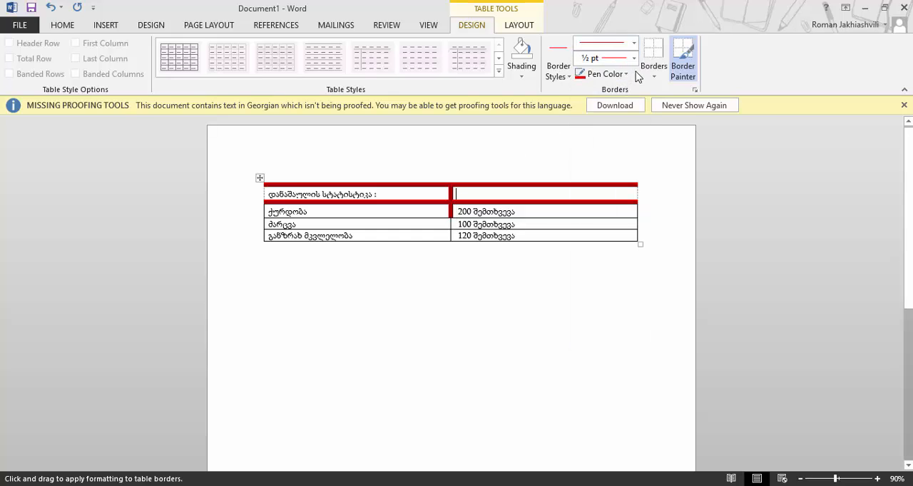
left_click(626, 74)
left_click(589, 147)
left_click(452, 212)
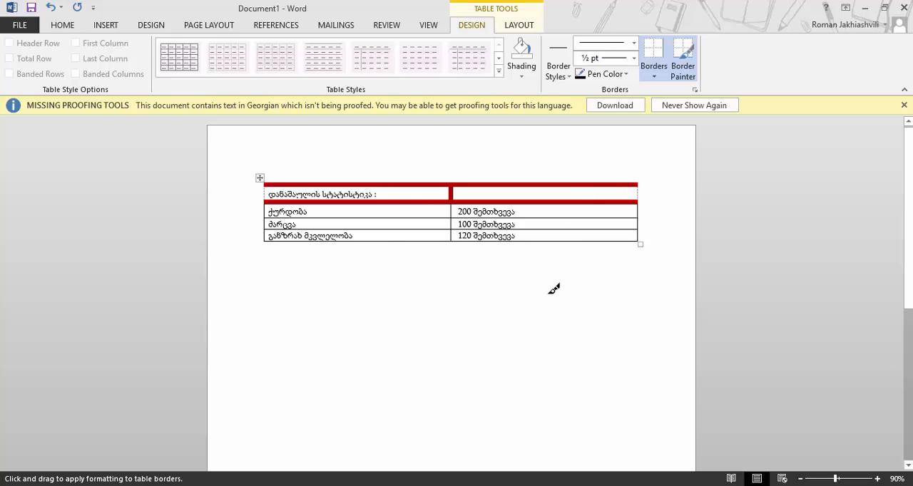
key("Escape")
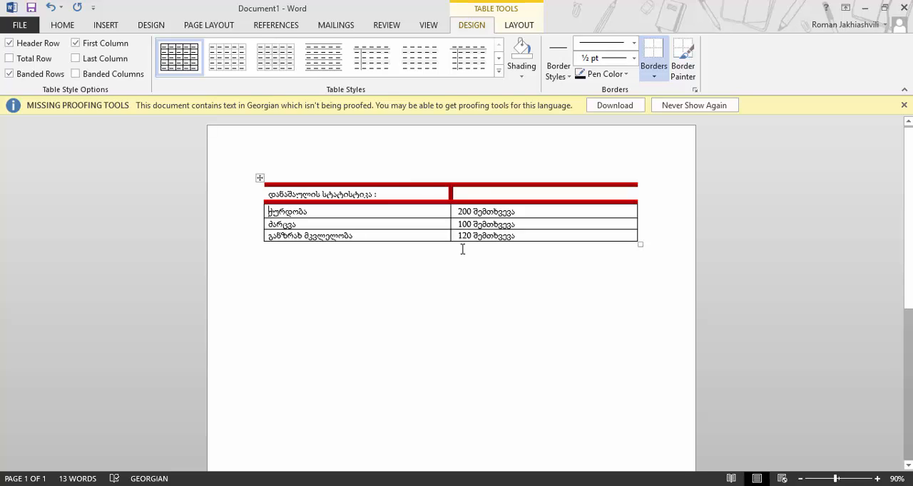
Add a blank row to the end of the crime statistics table from its last cell
left_click(519, 25)
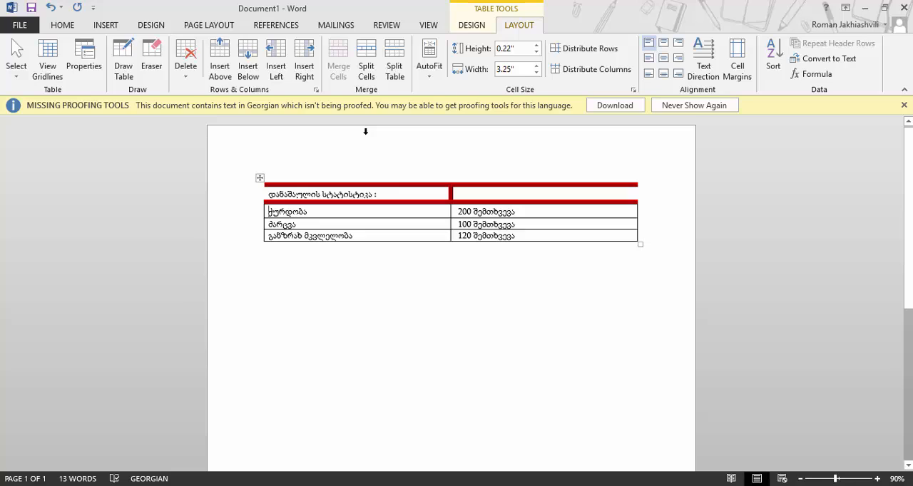
left_click(386, 236)
key("Tab")
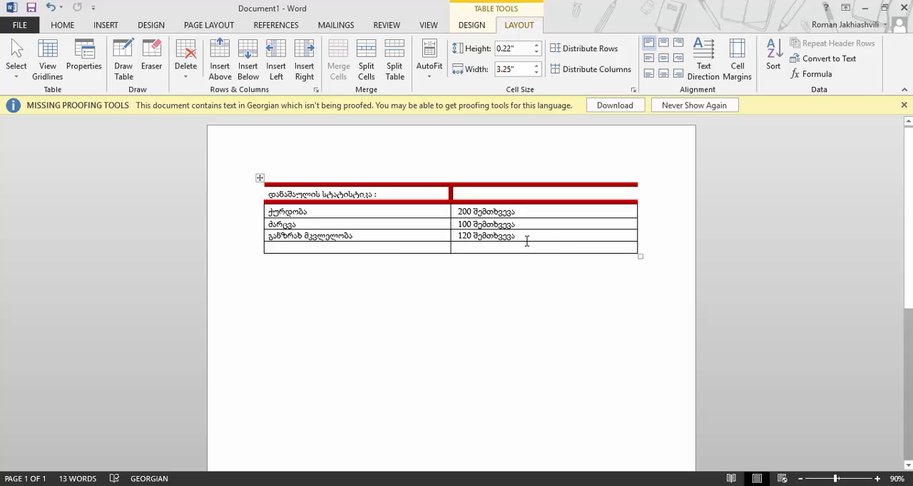
Add another row at the table's end and delete it with Delete Rows
left_click(525, 251)
key("Tab")
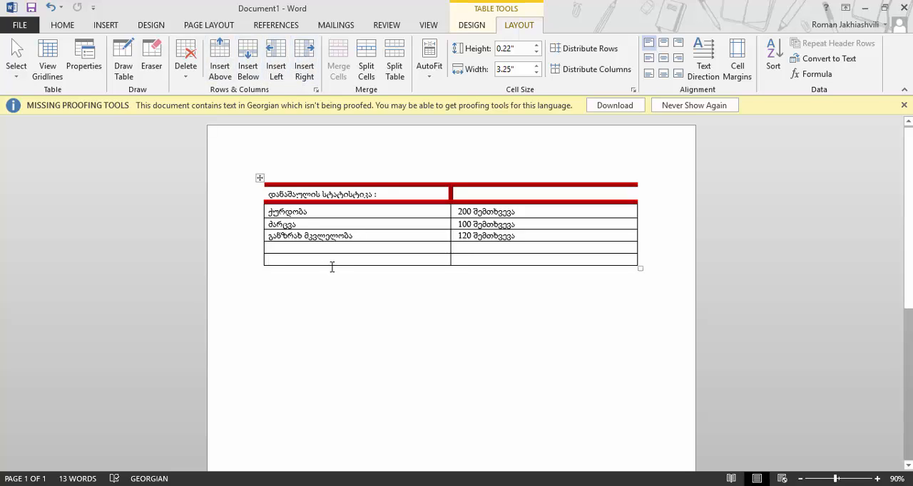
left_click(188, 63)
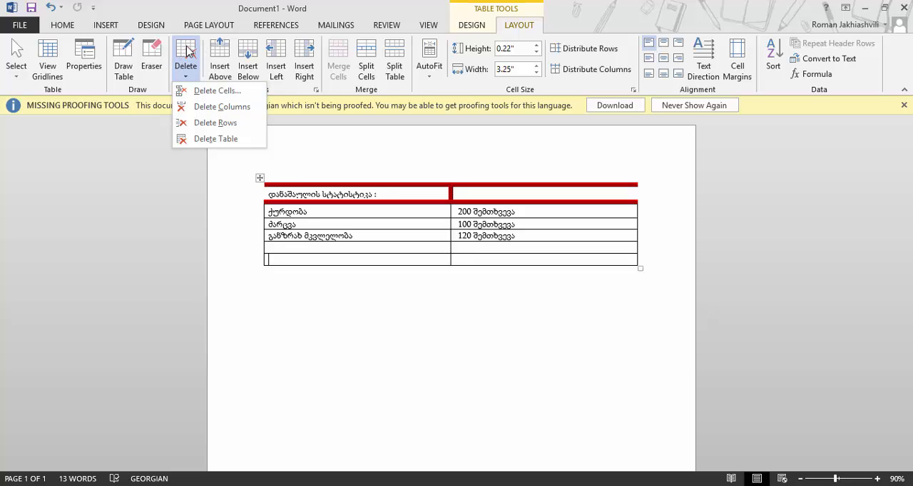
left_click(233, 131)
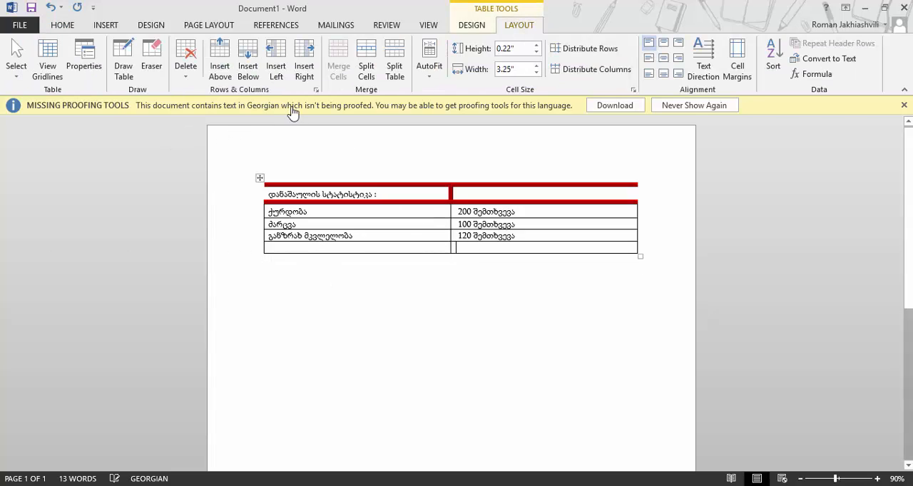
Insert a column to the right of the table and delete it with Delete Columns
left_click(304, 65)
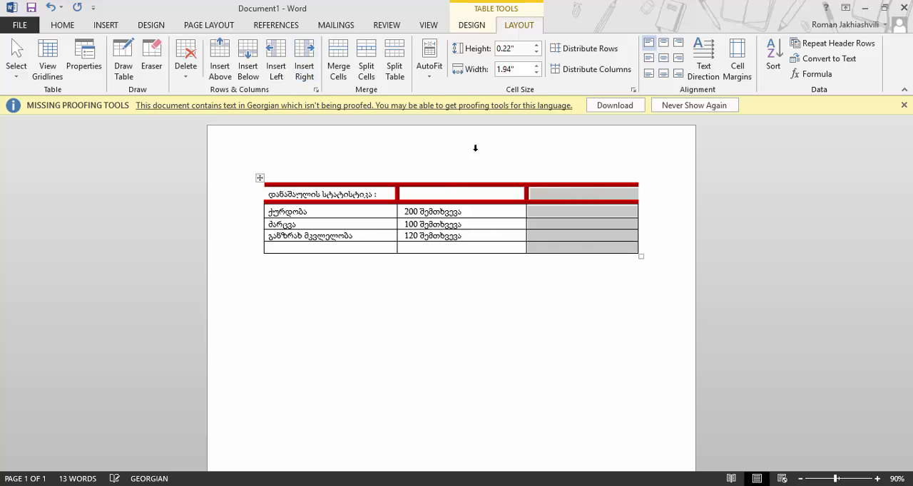
left_click(556, 229)
left_click(182, 67)
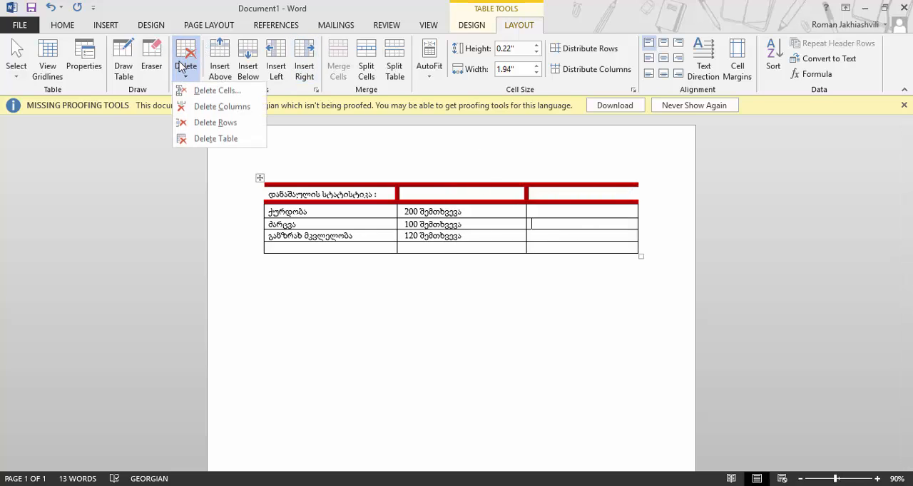
left_click(211, 106)
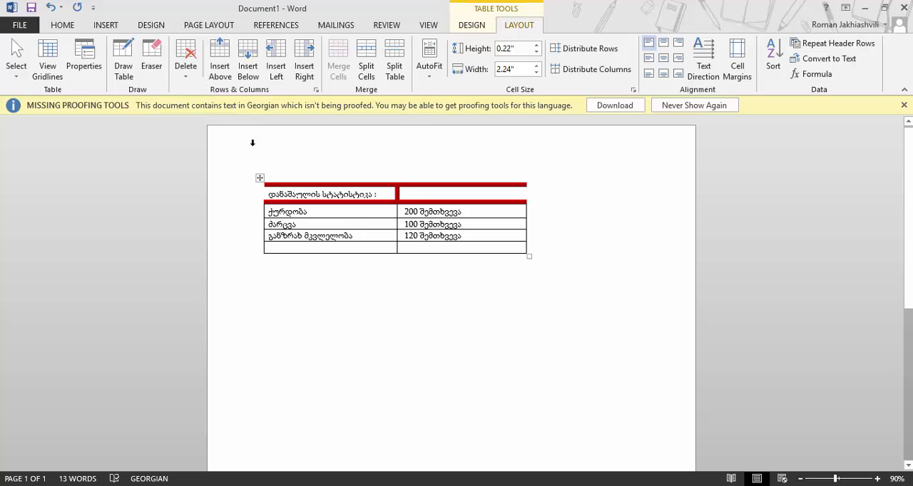
left_click(187, 76)
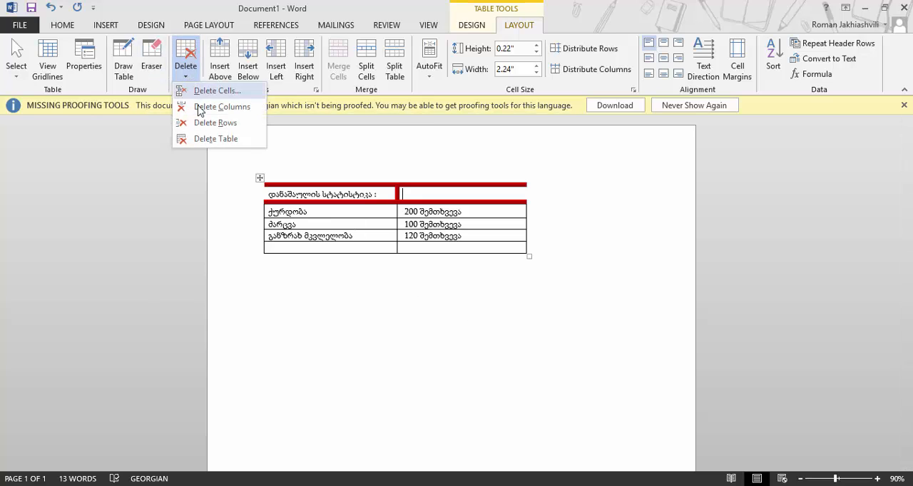
left_click(460, 247)
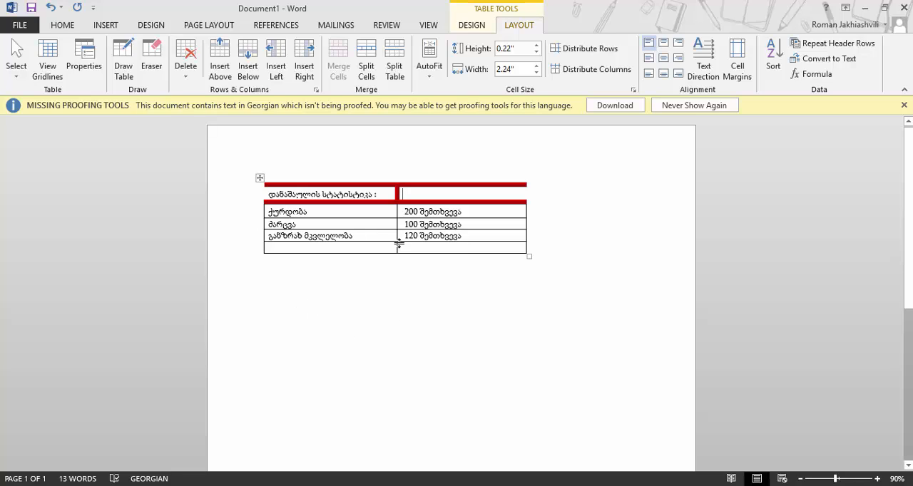
left_click(371, 251)
left_click(305, 247)
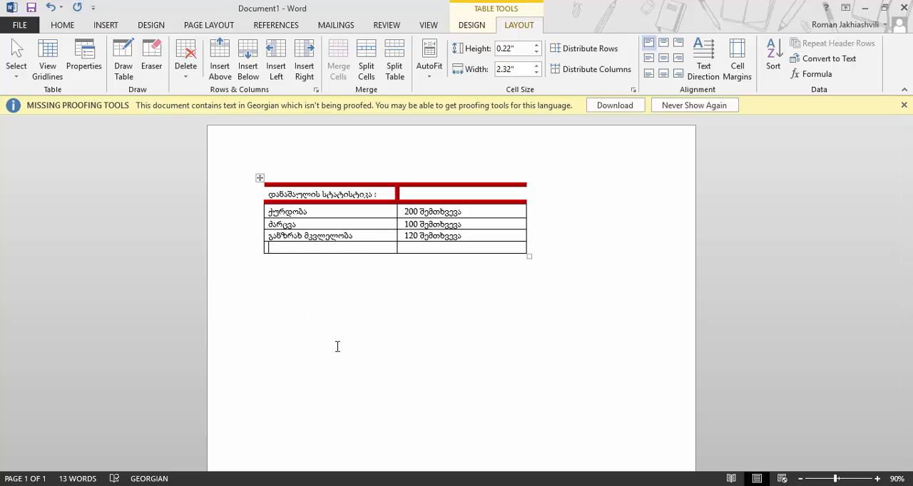
left_click(279, 293)
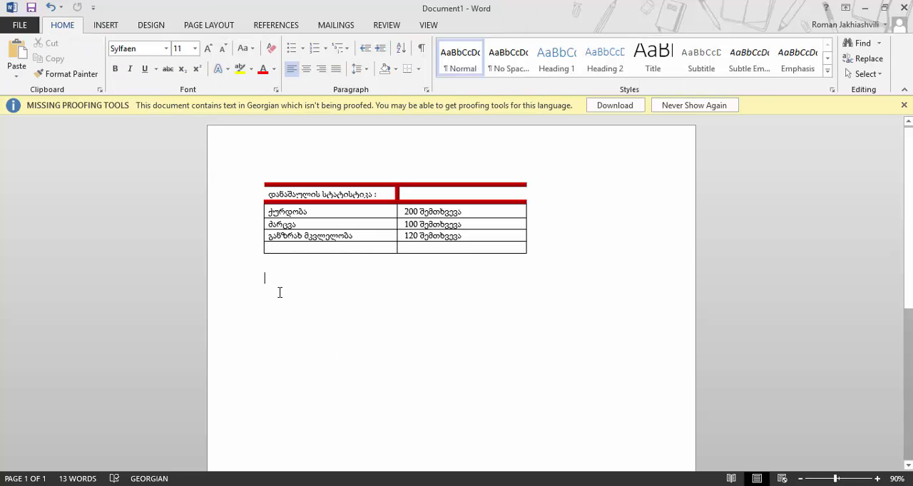
Insert a new 7-column, 4-row table below the crime statistics table
left_click(107, 26)
left_click(87, 57)
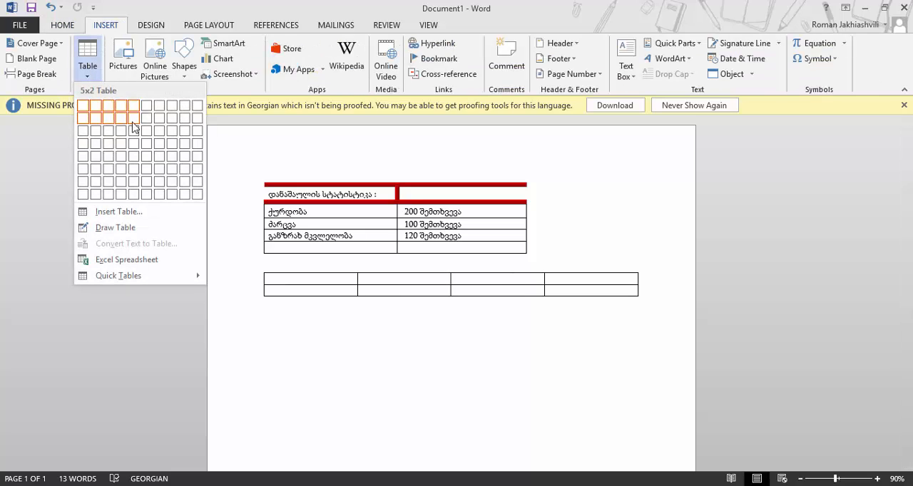
left_click(163, 146)
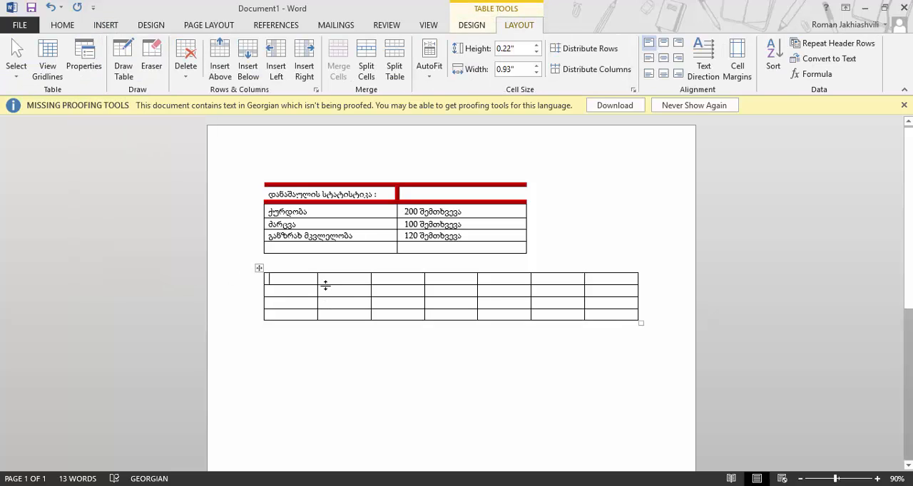
Delete the extra cells in the new table's first two rows, shifting cells left, leaving one and two cells
mouse_move(323, 281)
left_mouse_down()
mouse_move(452, 271)
mouse_move(613, 281)
left_mouse_up()
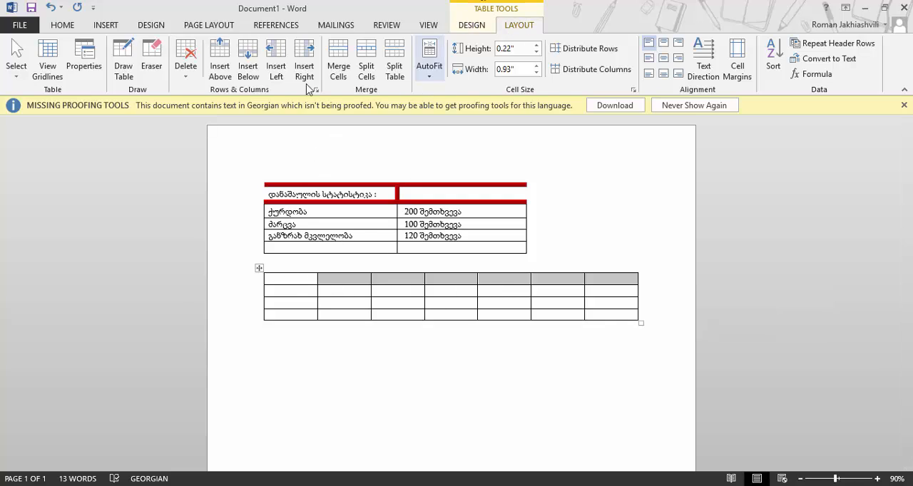
left_click(185, 61)
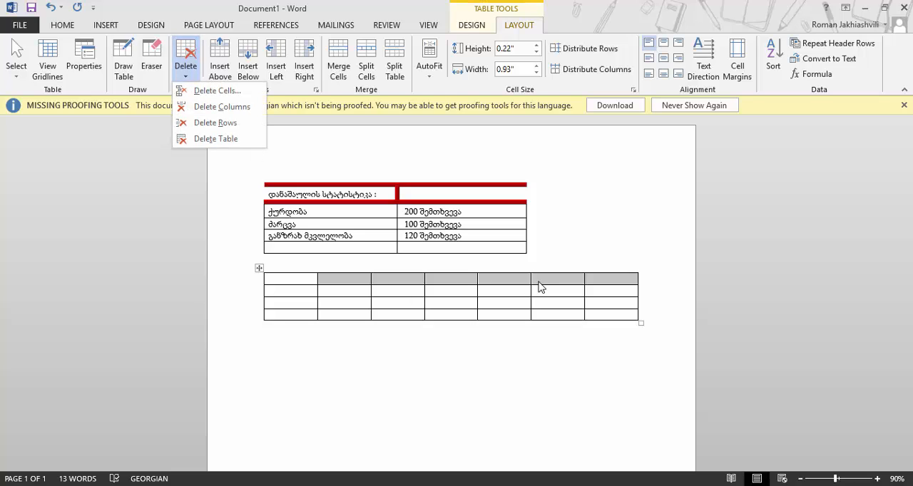
left_click(214, 93)
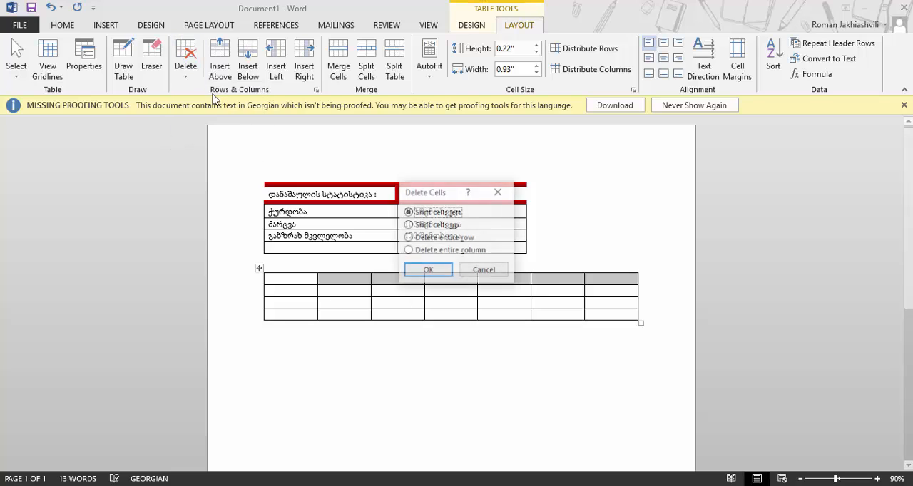
left_click(422, 269)
mouse_move(394, 291)
left_mouse_down()
mouse_move(563, 283)
mouse_move(603, 291)
left_mouse_up()
left_click(184, 78)
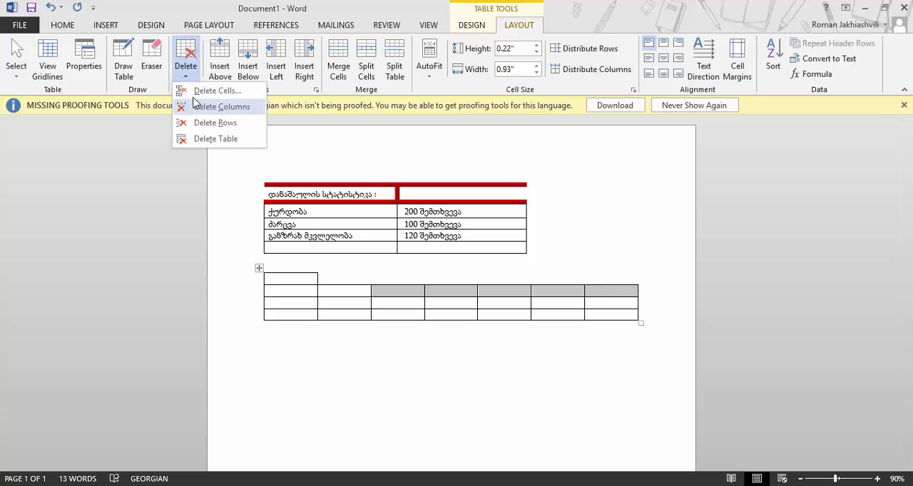
left_click(198, 92)
left_click(425, 271)
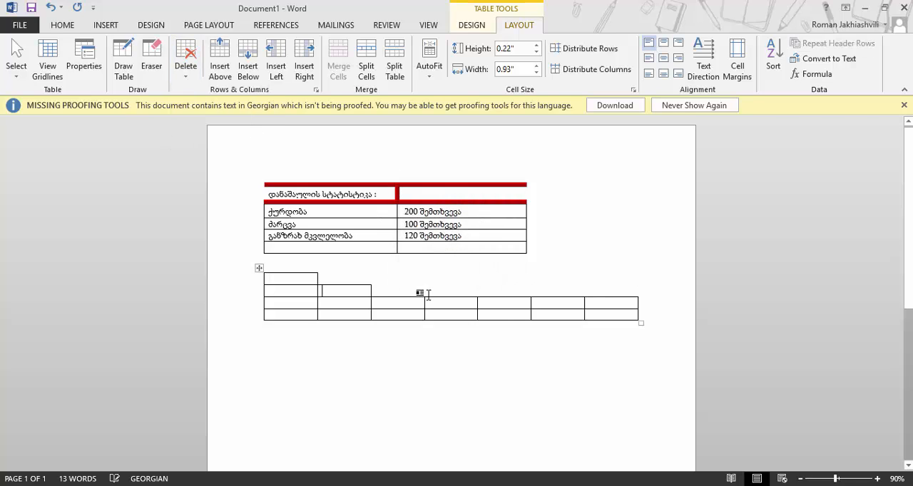
Delete the extra cells in the third and fourth rows, shifting cells left, leaving three and four cells
left_click_drag(612, 300, 435, 304)
left_click(198, 68)
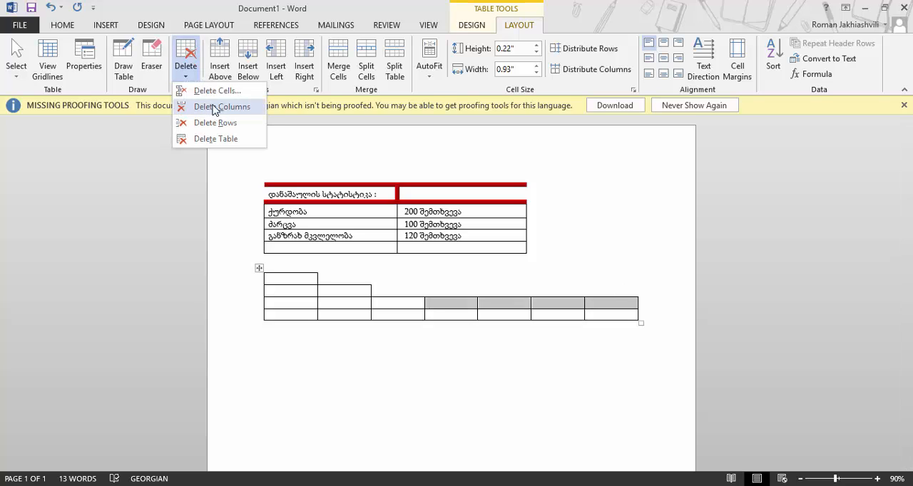
left_click(199, 91)
left_click(426, 271)
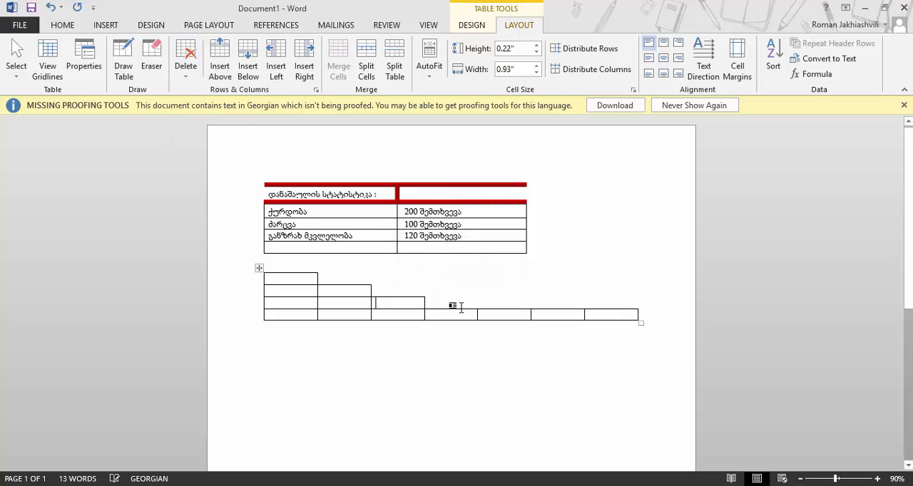
left_click_drag(485, 316, 618, 318)
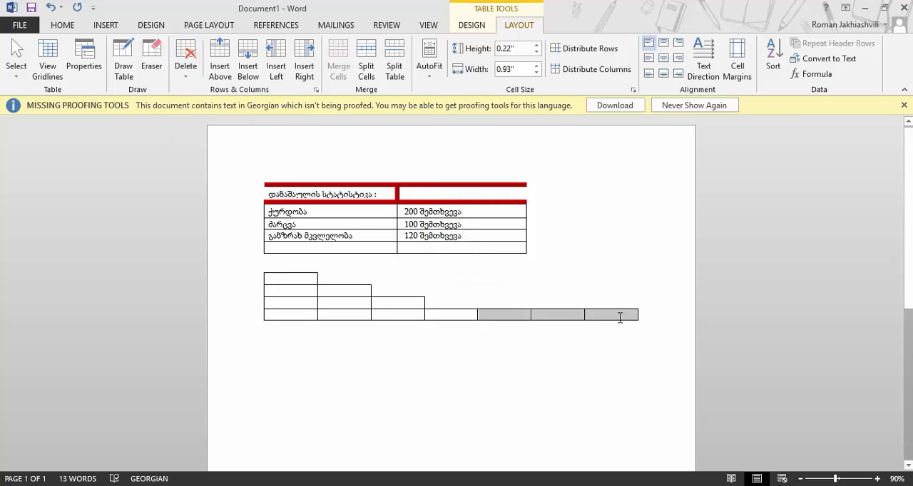
left_click(187, 68)
left_click(205, 91)
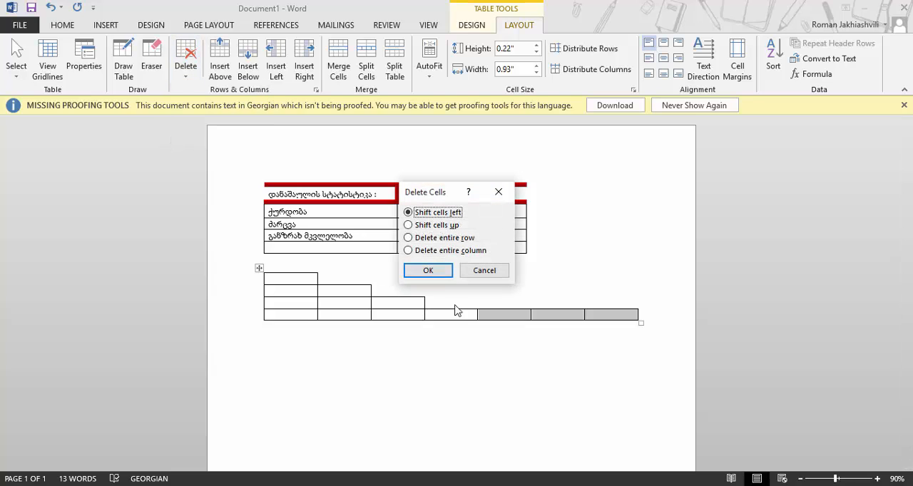
left_click(437, 271)
Number the staircase's last cells 1, 2, 3 and 4 from the bottom row up to the top cell
type("1")
left_click(420, 306)
type("2")
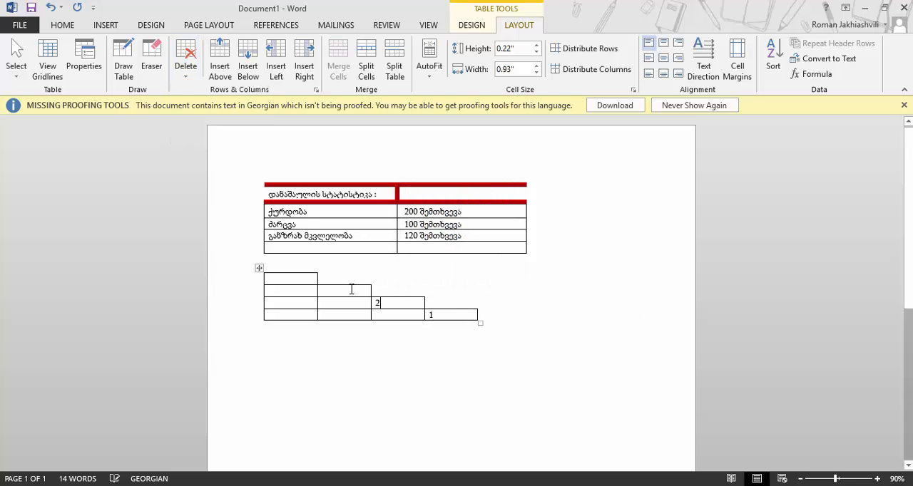
left_click(349, 289)
type("3")
left_click(301, 279)
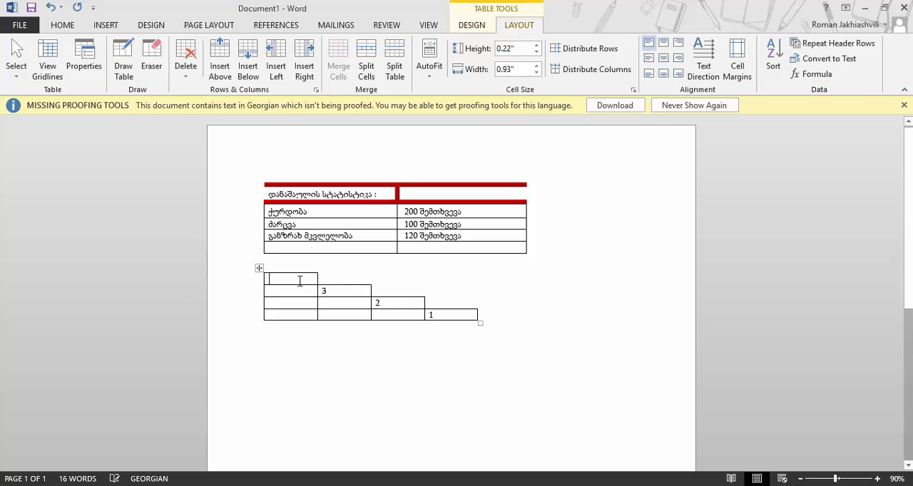
type("4")
Merge the two title-row cells of the crime statistics table into one
left_click(380, 196)
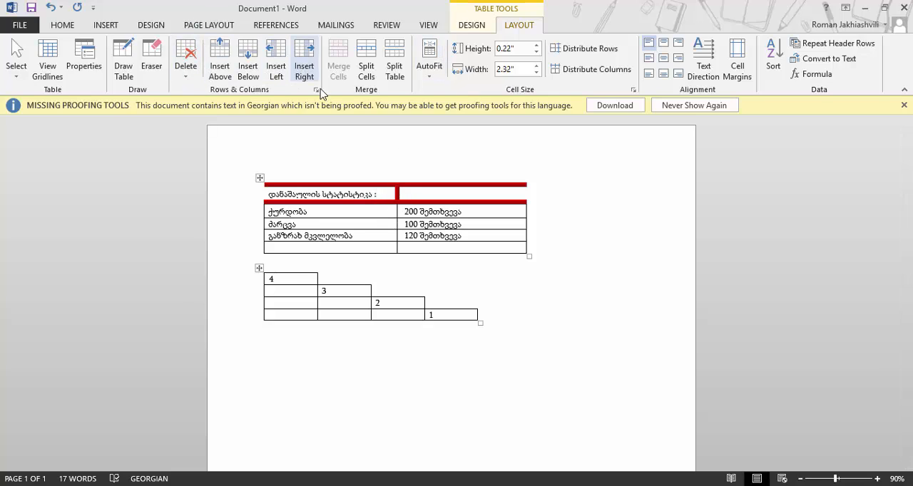
left_click_drag(350, 199, 448, 202)
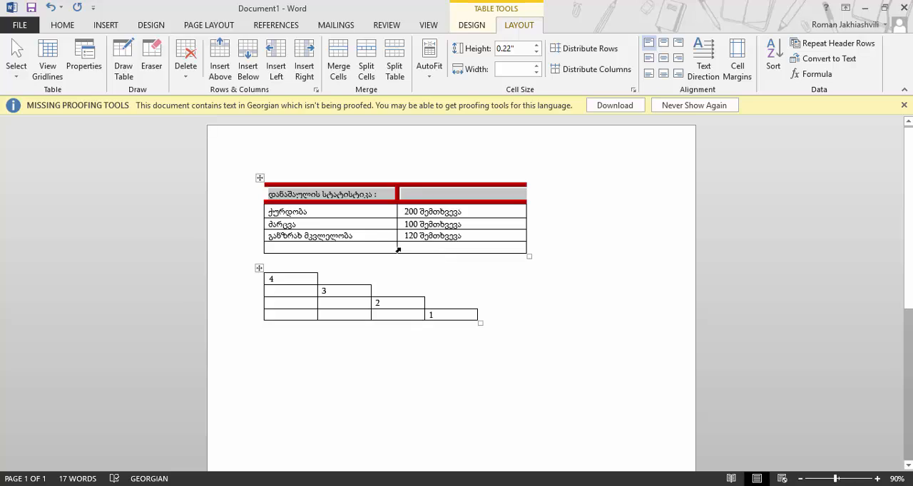
left_click(355, 196)
left_click_drag(353, 195, 422, 195)
left_click(339, 72)
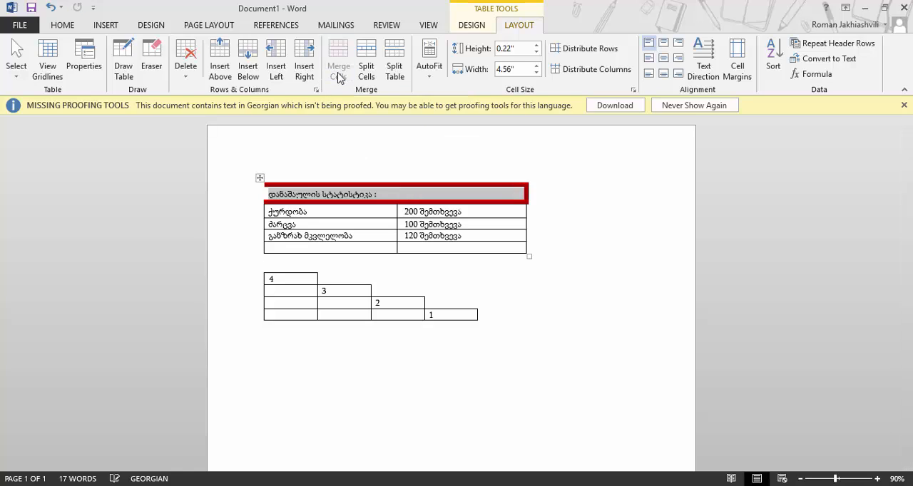
left_click(499, 197)
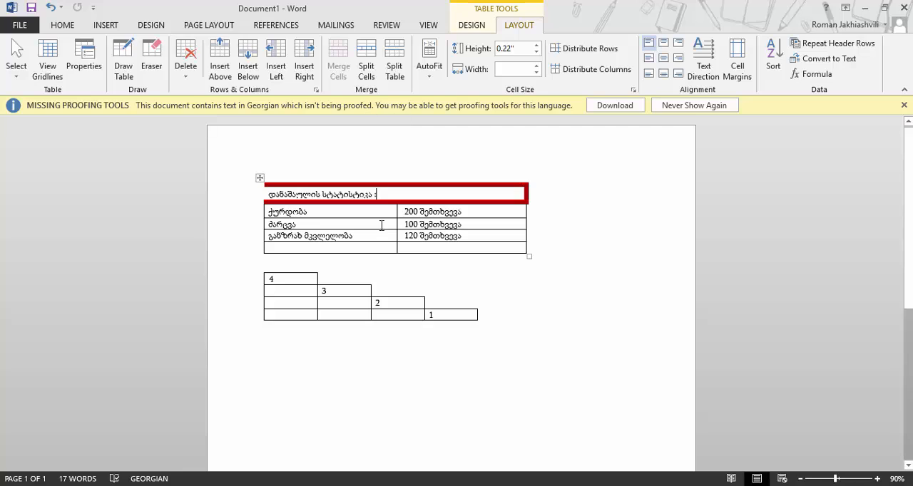
left_click(359, 250)
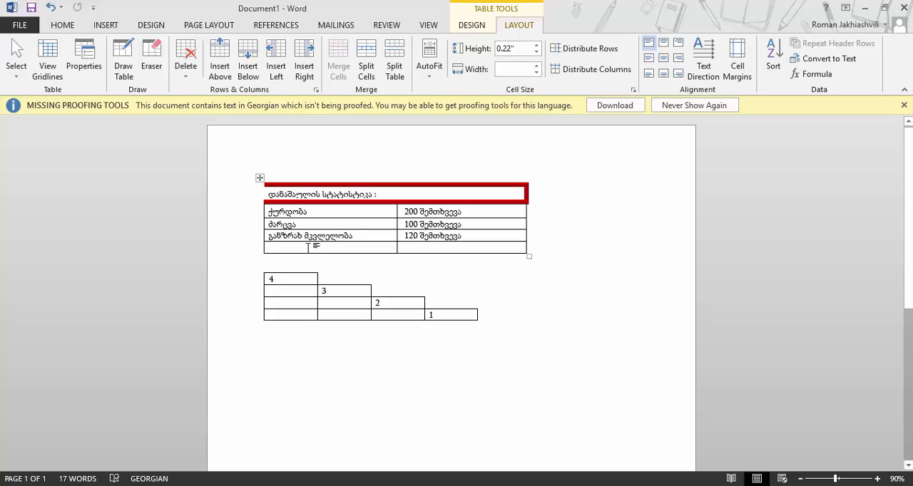
Split the empty bottom-left cell of the crime statistics table into 3 columns and 2 rows
left_click(367, 56)
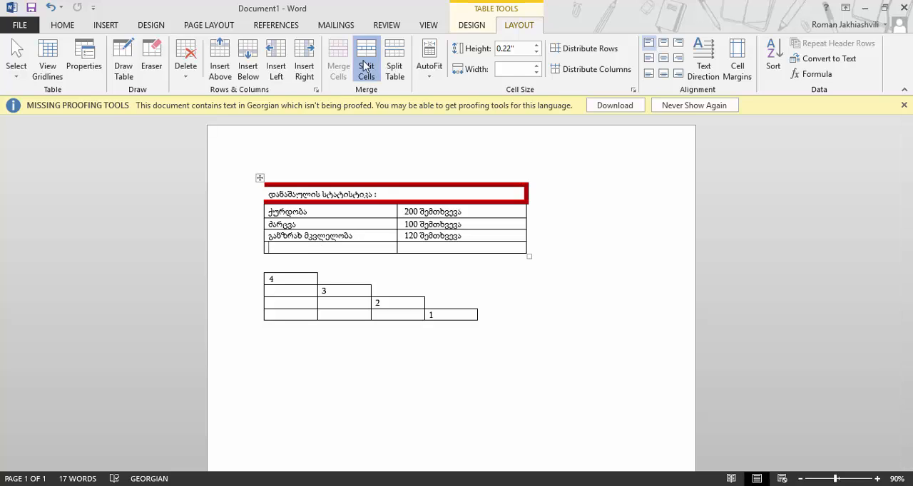
left_click(485, 218)
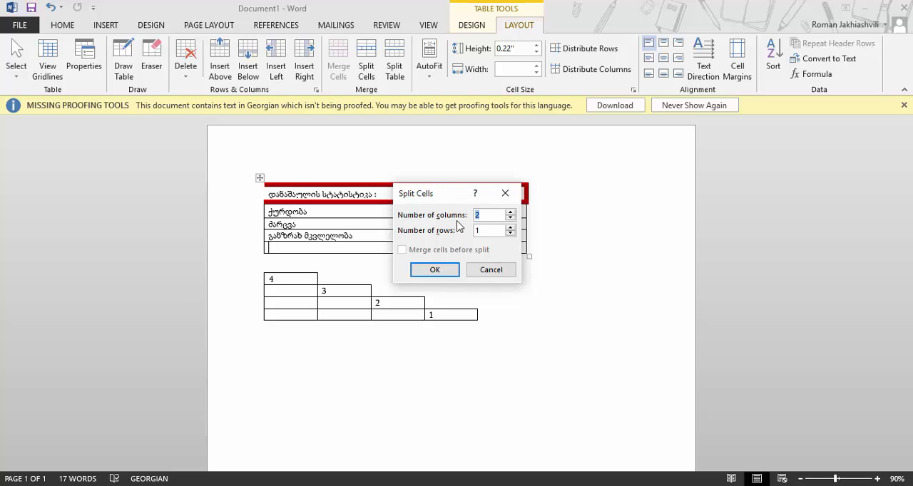
type("3")
key("Tab")
type("2")
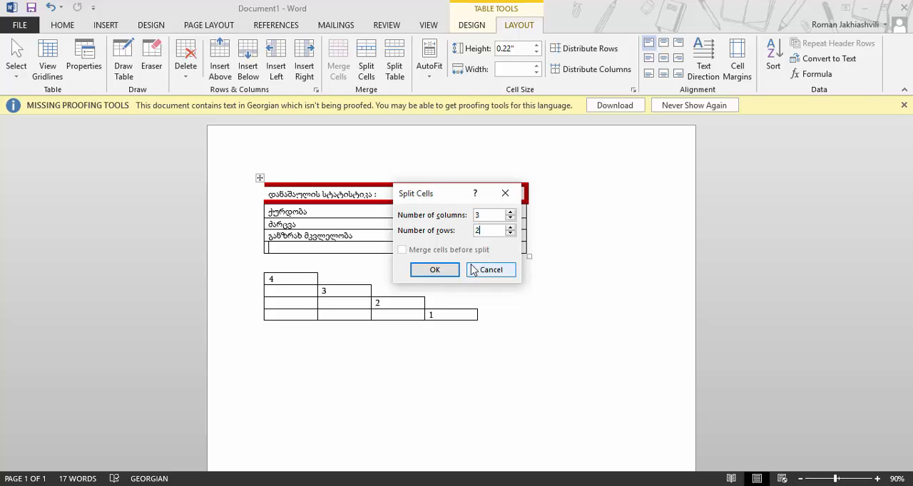
left_click(454, 272)
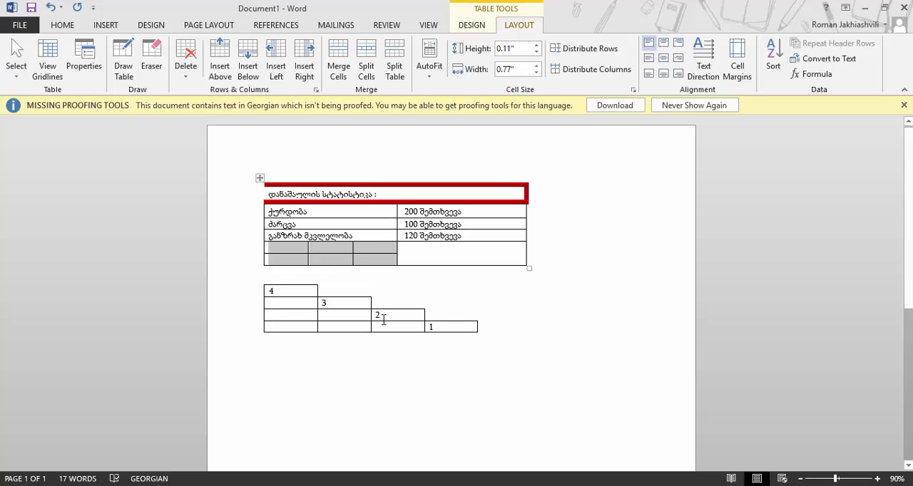
Split the table at the row of new split cells so it becomes a separate table
left_click(418, 260)
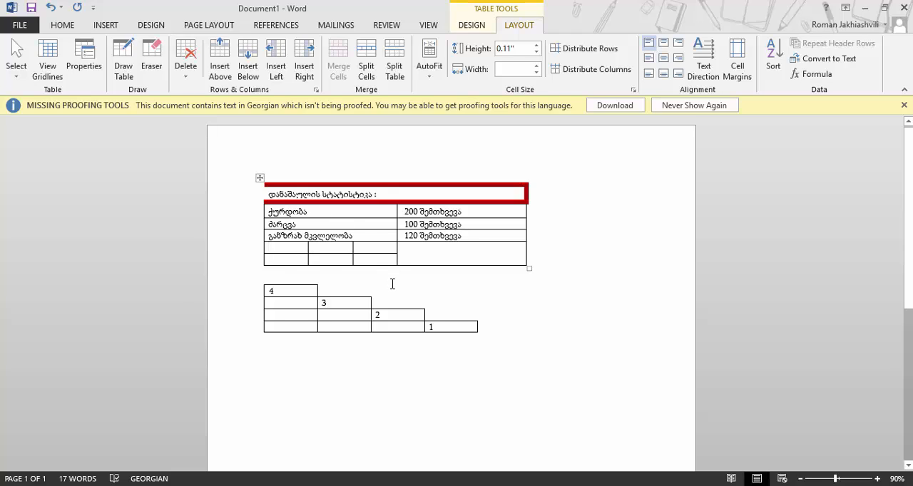
left_click(288, 250)
left_click(400, 71)
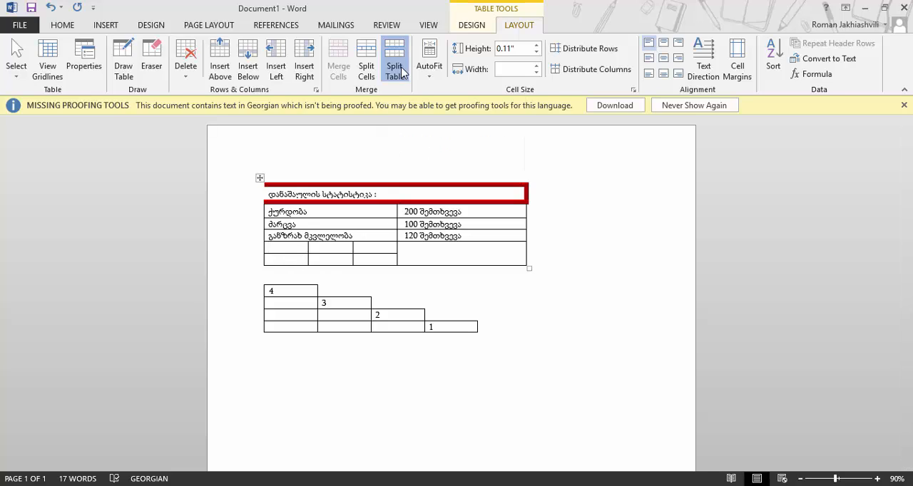
left_click(280, 271)
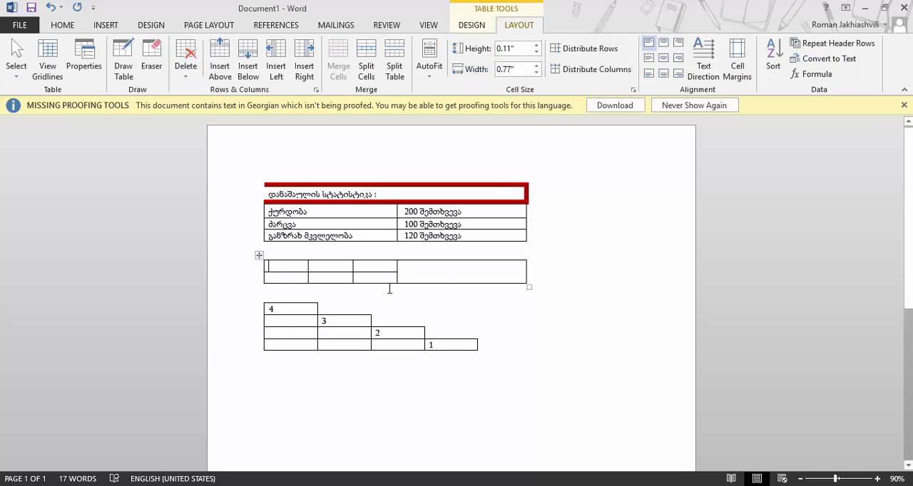
left_click(479, 284)
Insert two new columns to the right of the crime statistics table
left_click(415, 203)
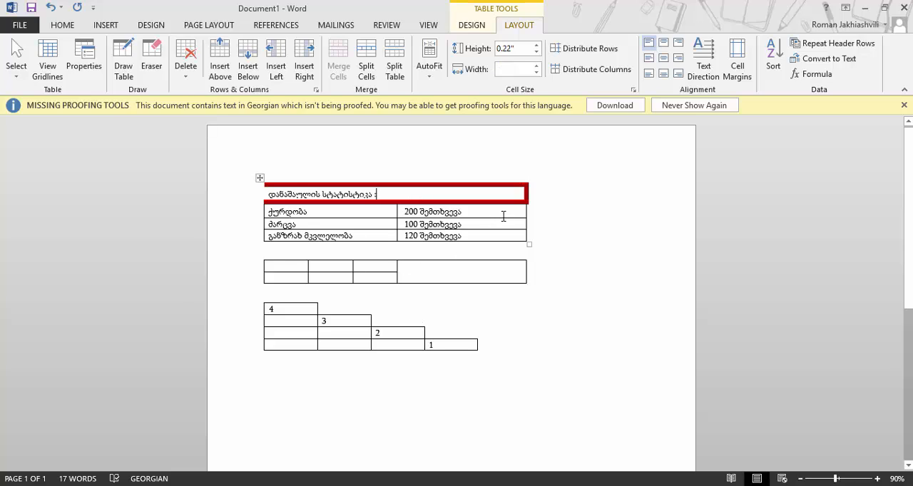
left_click(305, 69)
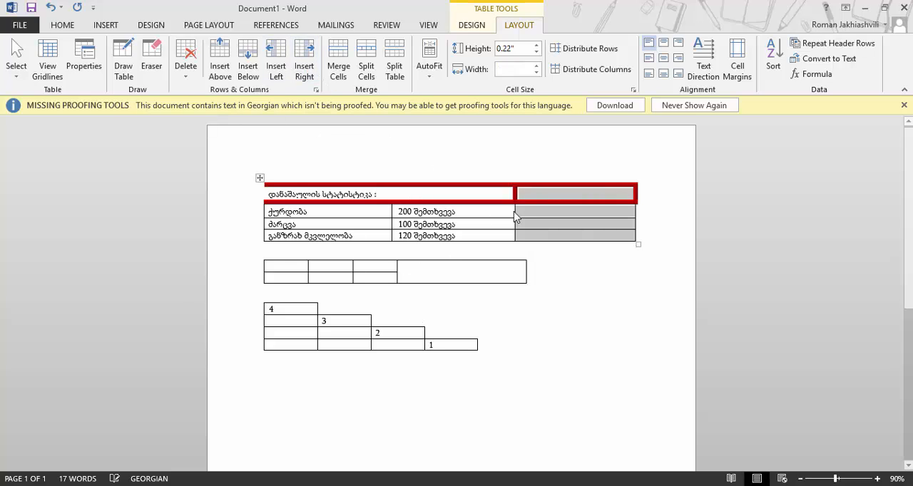
left_click(514, 211)
left_click(542, 214)
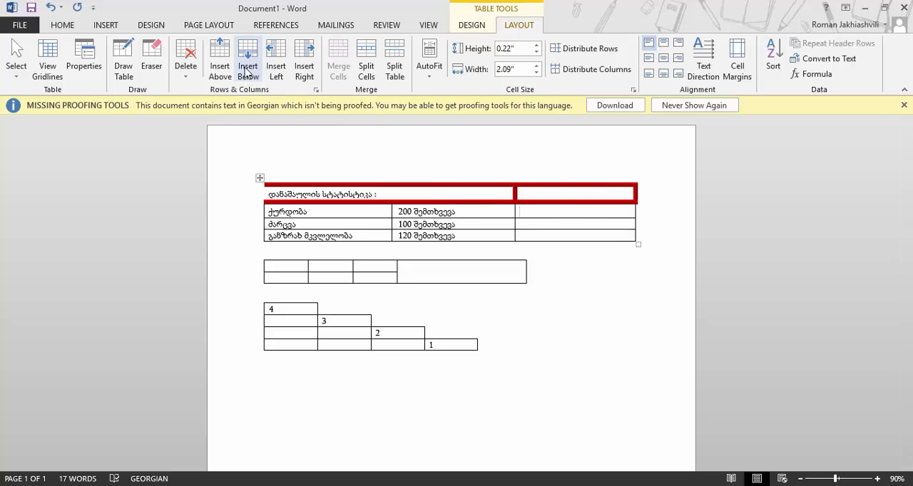
left_click(308, 67)
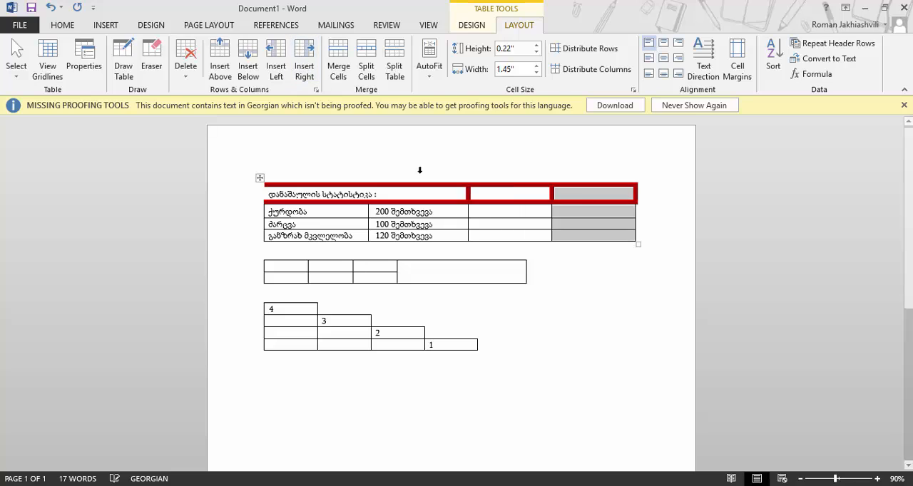
Select the whole title row and merge its cells into one
left_click(401, 194)
left_click_drag(328, 194, 578, 200)
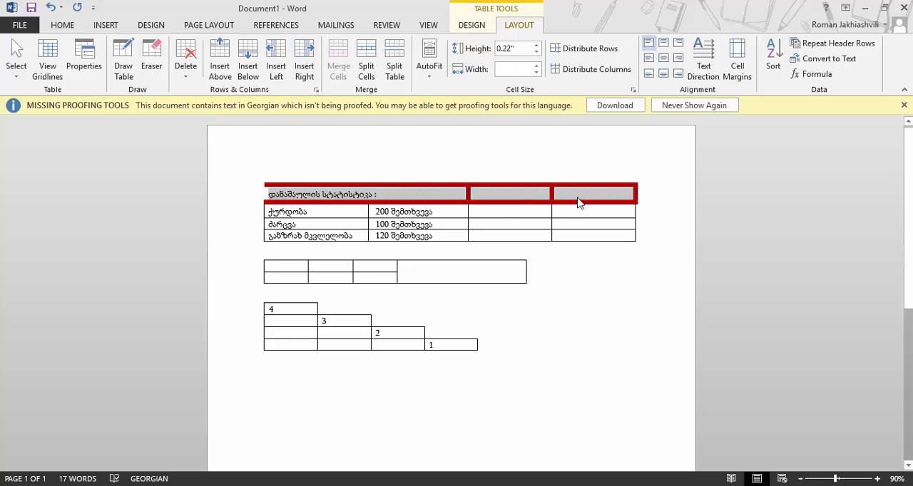
left_click(338, 66)
Insert a row above the first data row and enter headings "დანაშაულის სახე" and "სულ მომხდარი დანაშაულები"
left_click(436, 204)
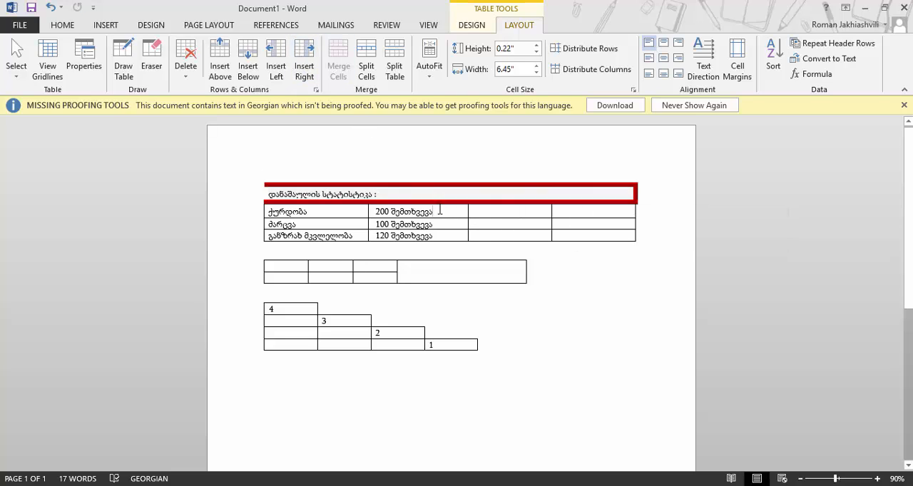
left_click(230, 68)
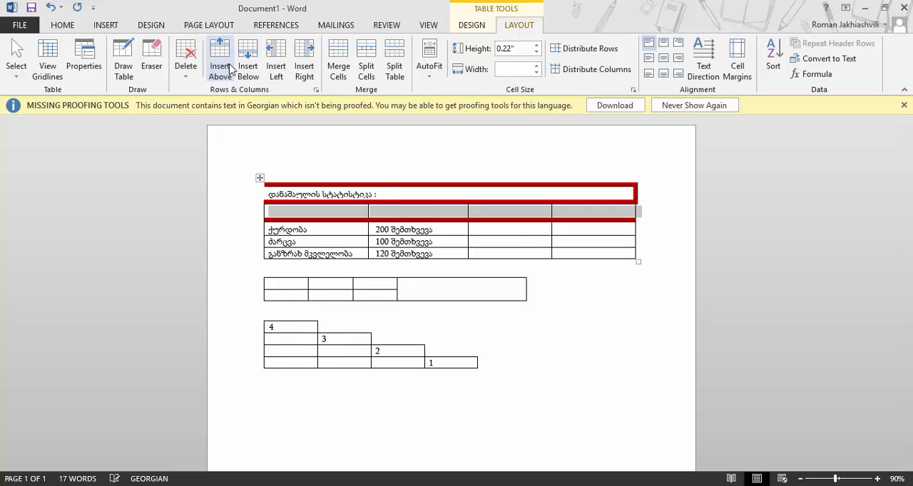
left_click(311, 212)
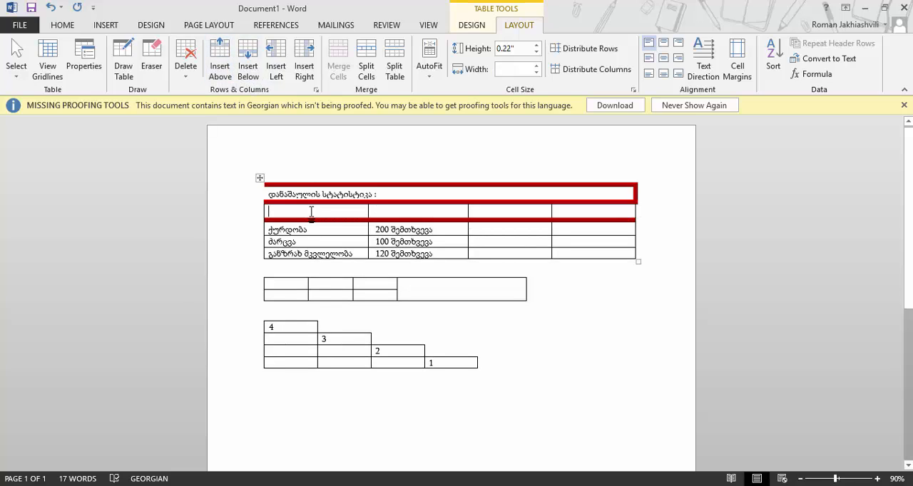
type("დანაშ")
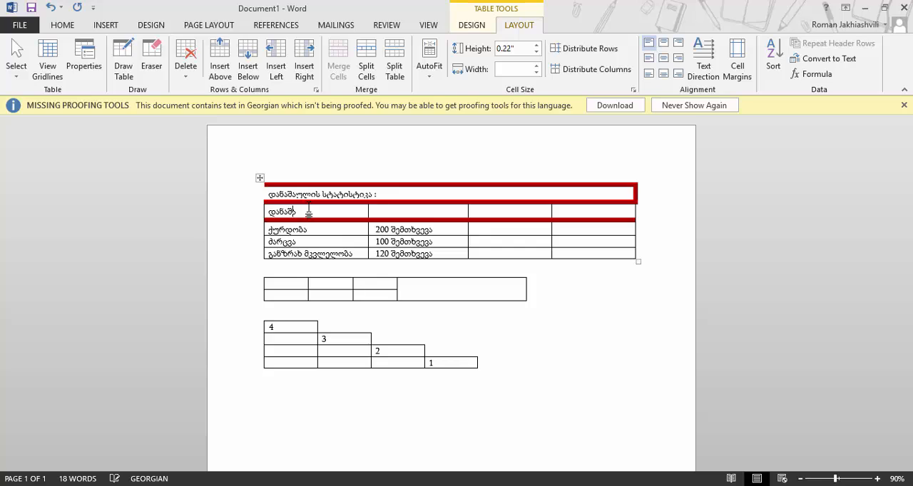
type("აულის სახე")
key("Tab")
type("სუ")
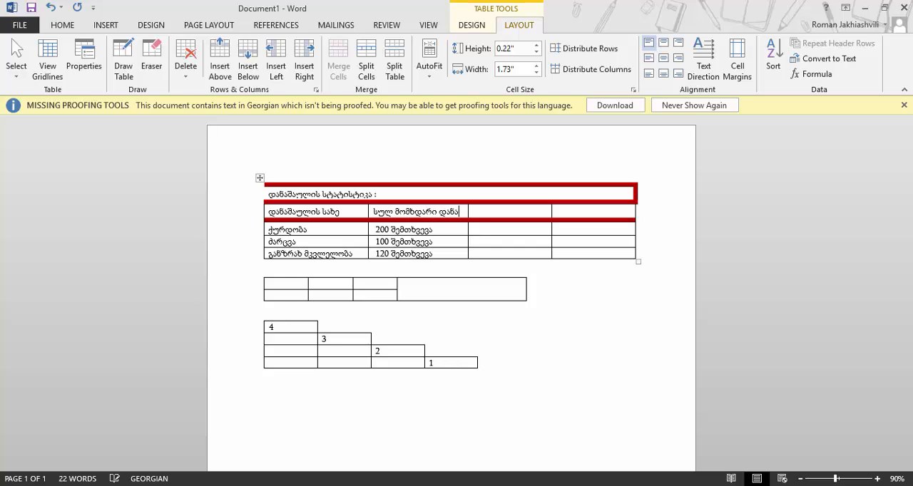
type("შაულები")
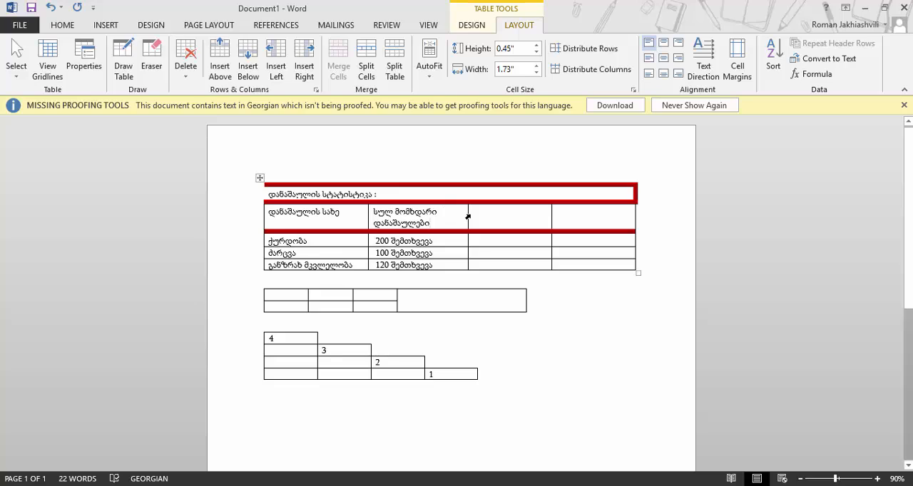
Enter the headings "გახსნილი" and "გაუხსნელი" in the two remaining header cells
left_click(469, 216)
type("გახსნი")
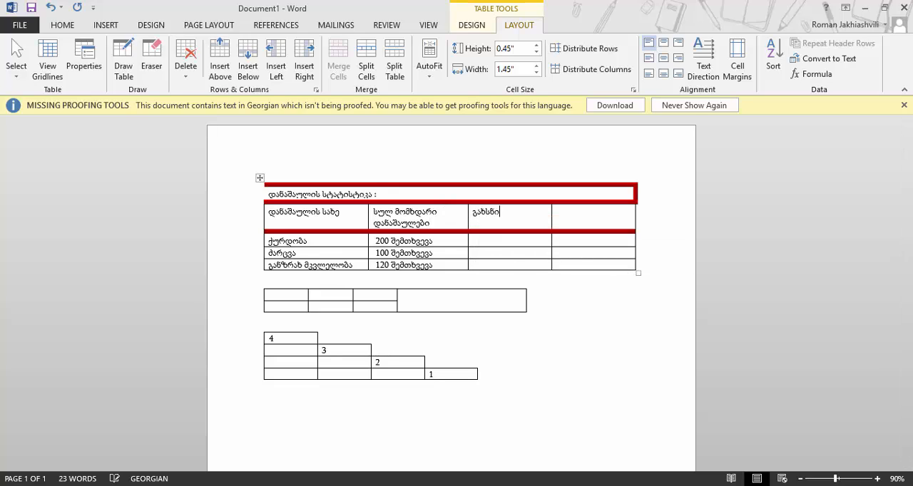
type("გაუხსნელი")
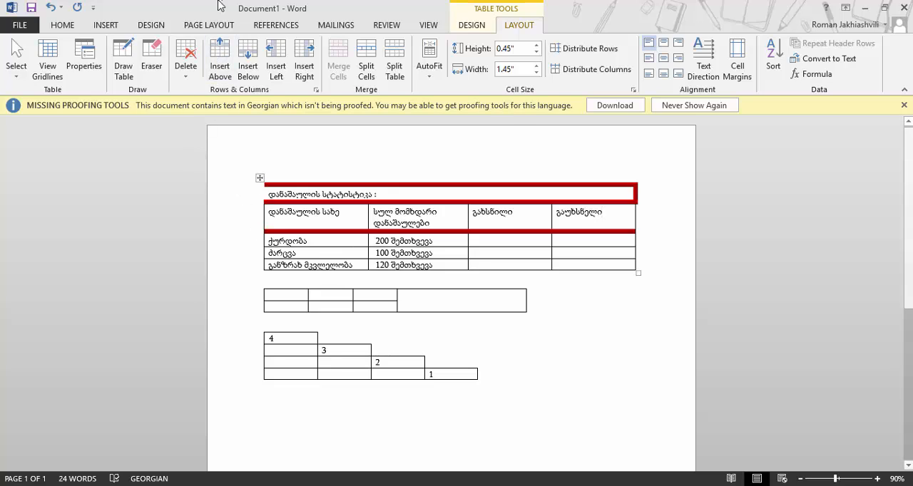
Paint a thin border over the red line beneath the header row, then apply All Borders to the table
left_click(472, 27)
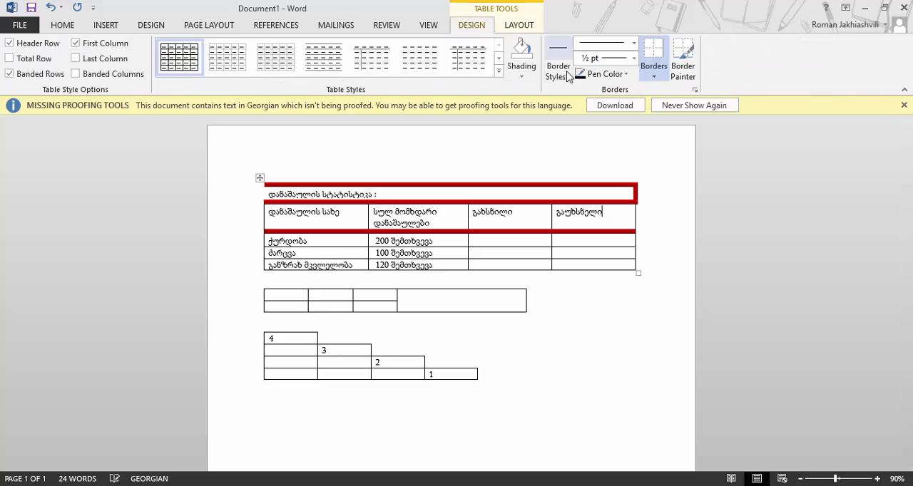
left_click(683, 58)
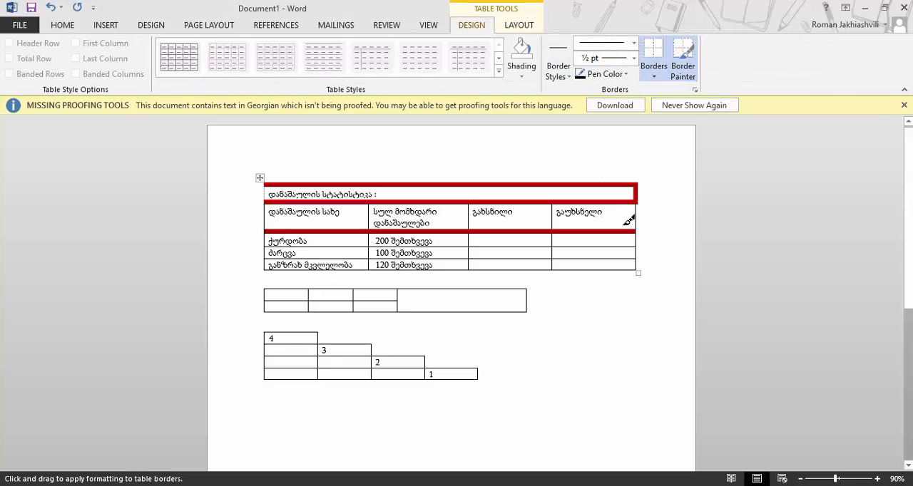
left_click_drag(629, 228, 321, 227)
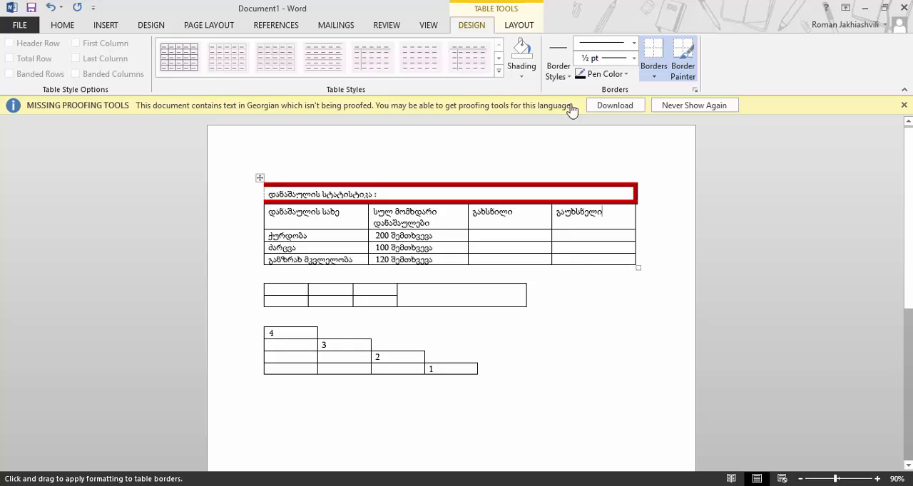
left_click(548, 196)
key("Escape")
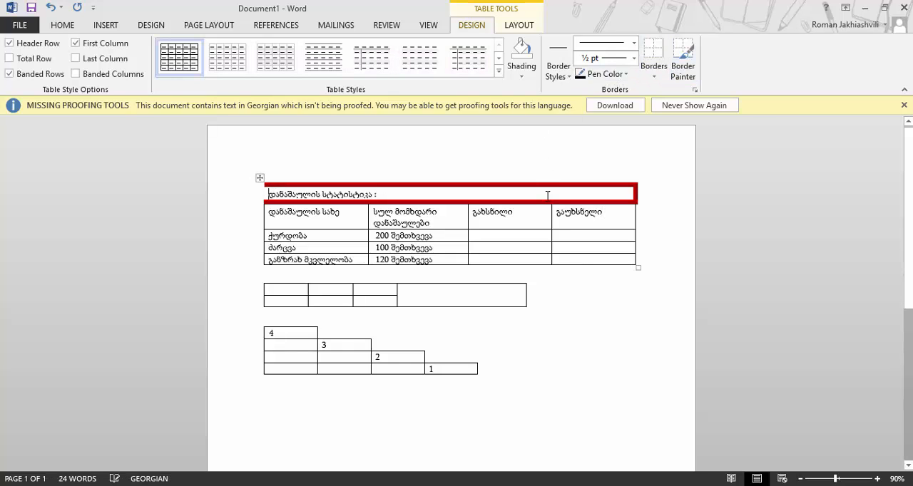
left_click(653, 74)
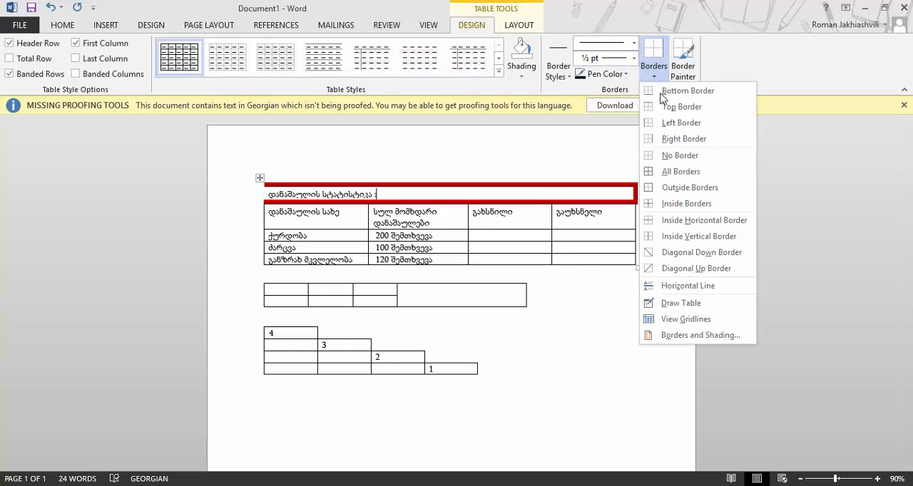
left_click(678, 172)
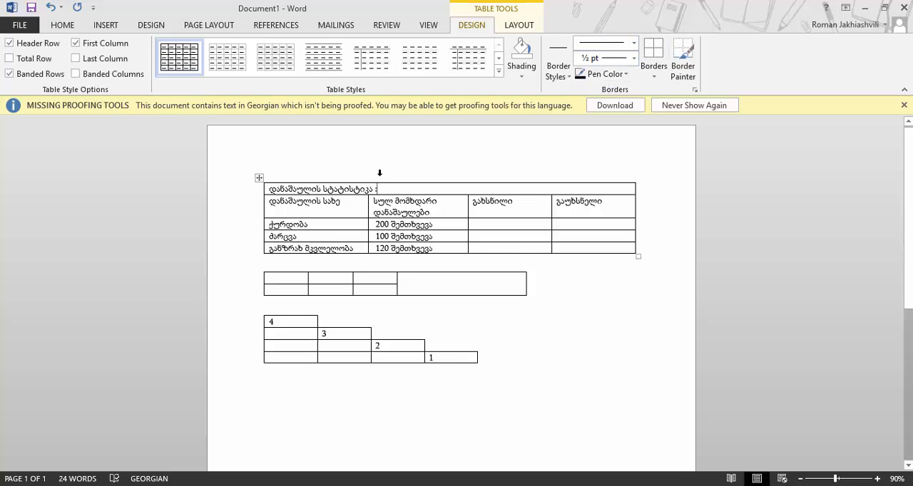
With Border Painter, paint hatched 3 pt automatic-colour borders along the title row's edges
left_click(634, 43)
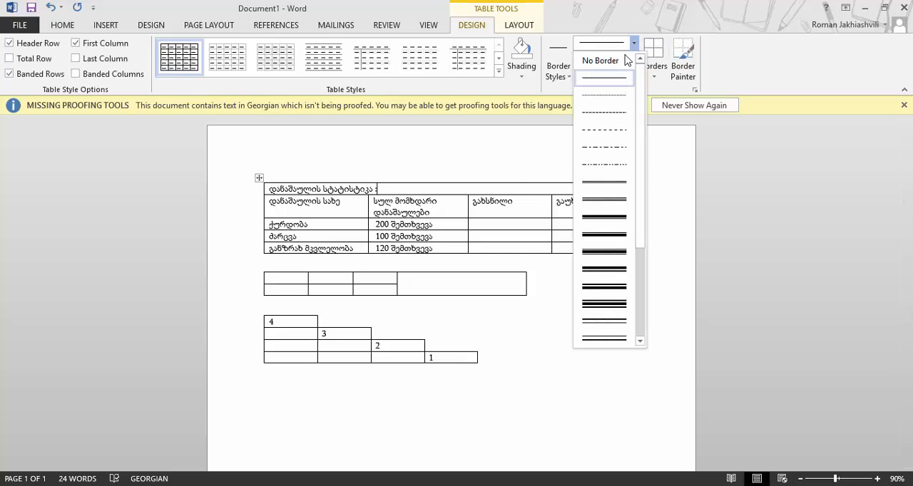
scroll(622, 166, "down", 2)
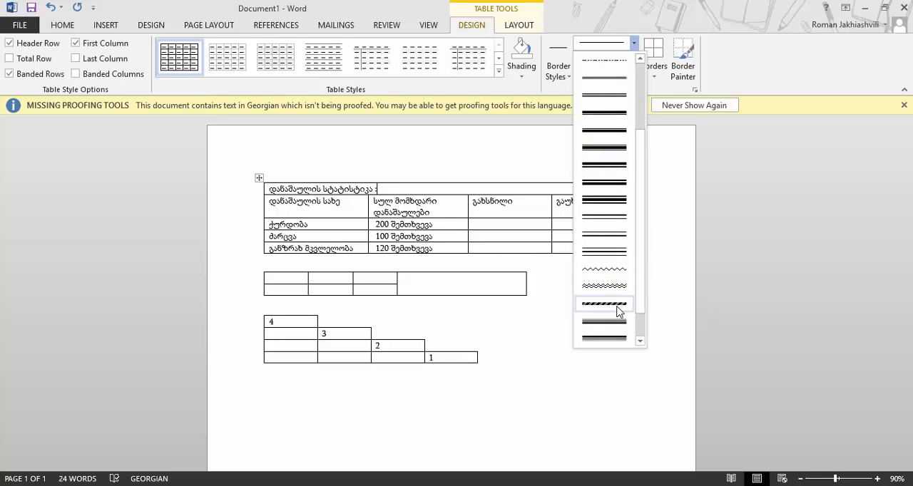
left_click(617, 310)
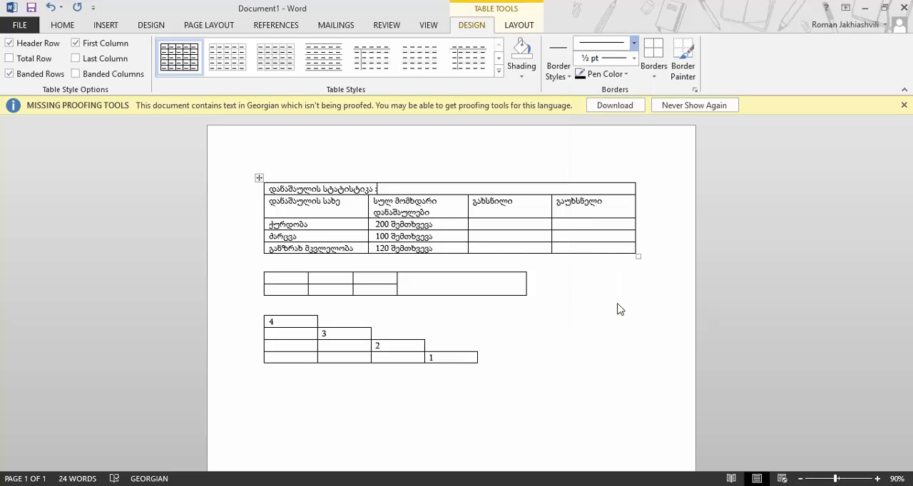
left_click(622, 74)
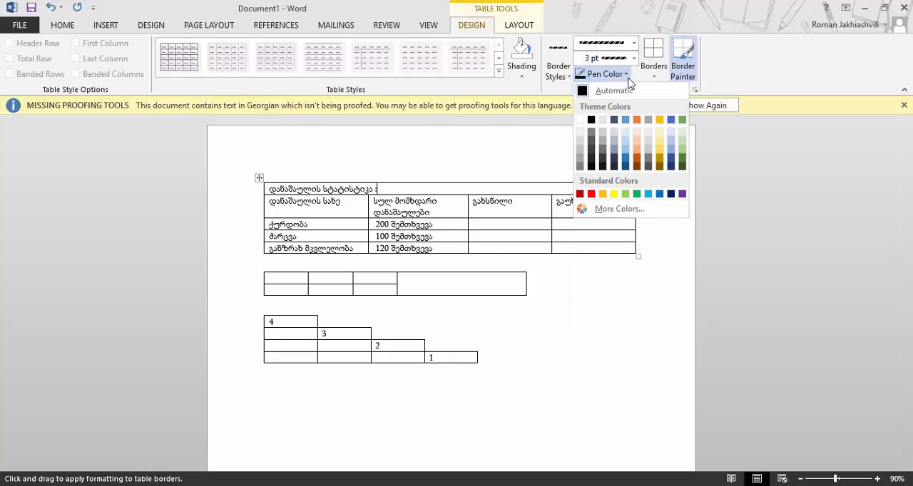
left_click(596, 90)
left_click(512, 182)
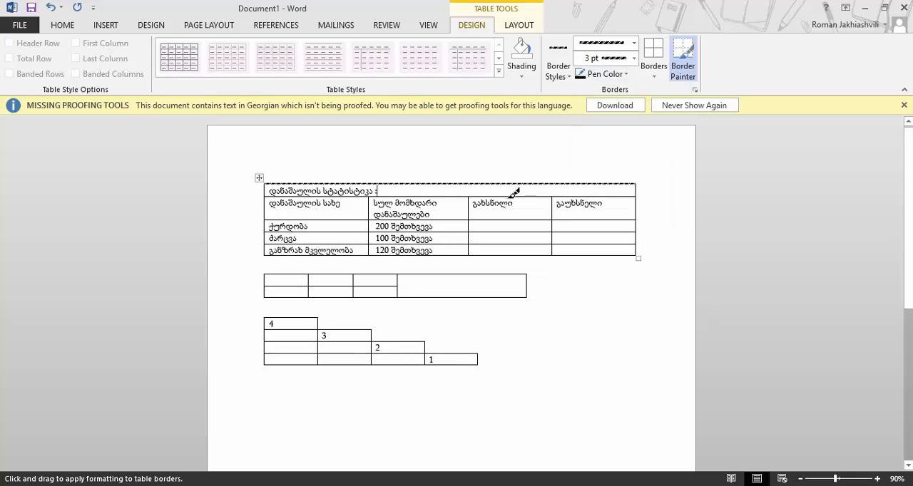
left_click(514, 191)
left_click(636, 187)
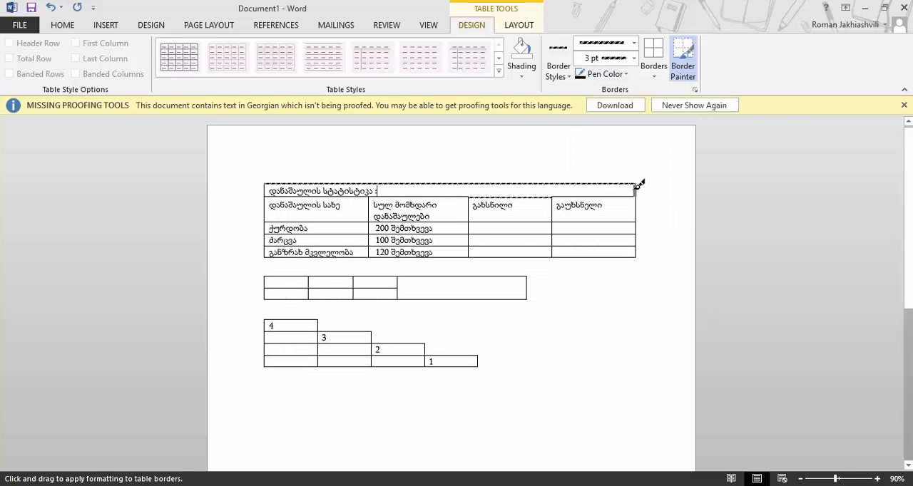
Paint a solid 4½ pt border along the table's top edge
left_click(633, 43)
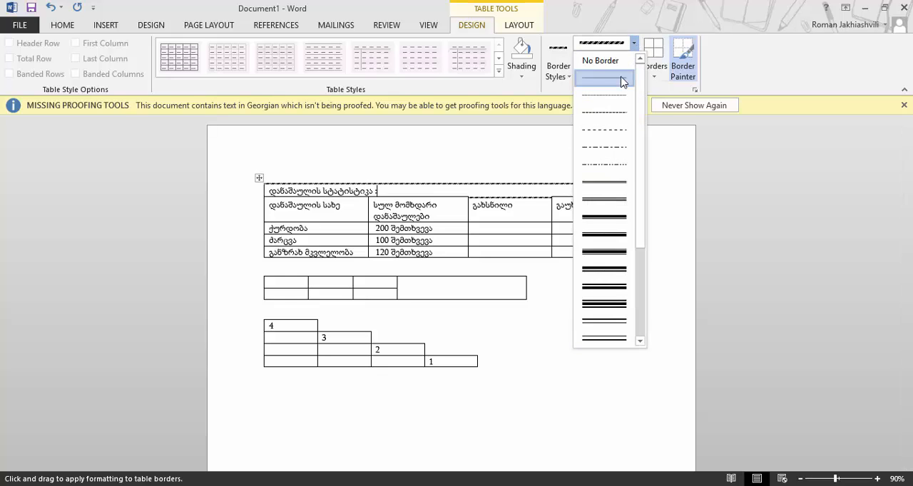
left_click(622, 80)
left_click(633, 58)
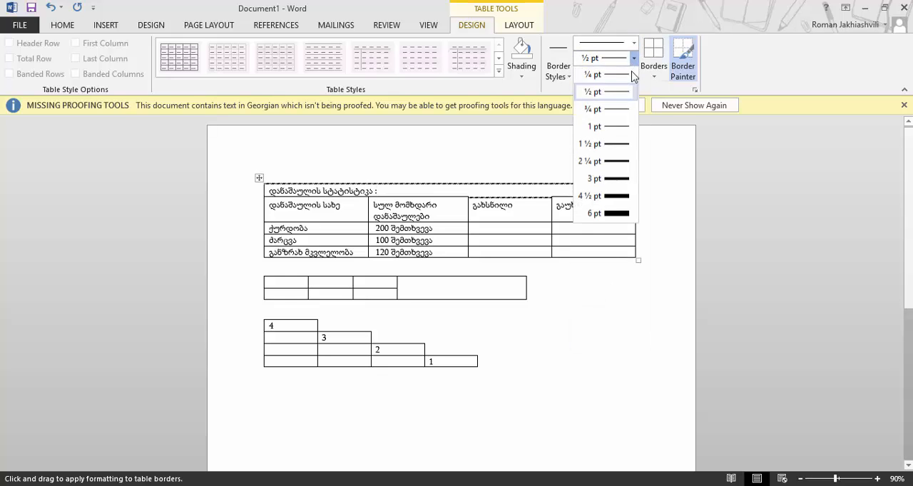
left_click(627, 197)
left_click(571, 182)
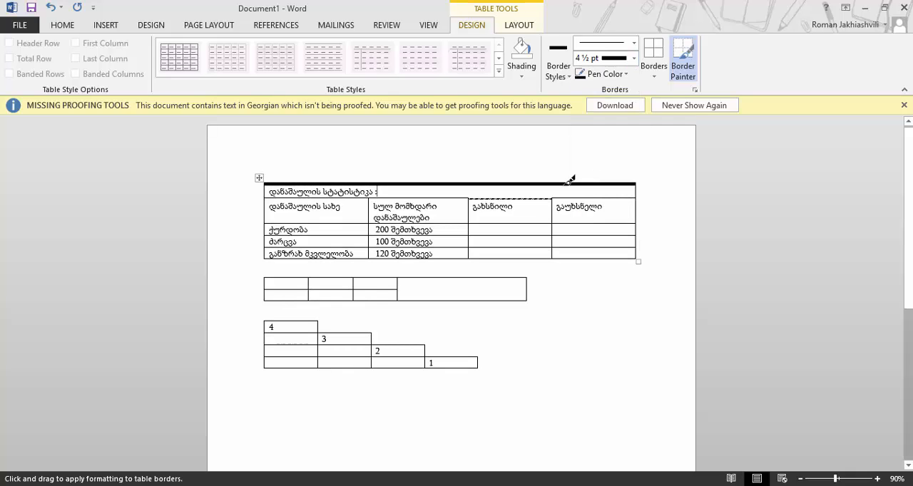
With Border Painter, paint the 4½ pt border along the title row's left edge and bottom edge
left_click(269, 188)
left_click(265, 190)
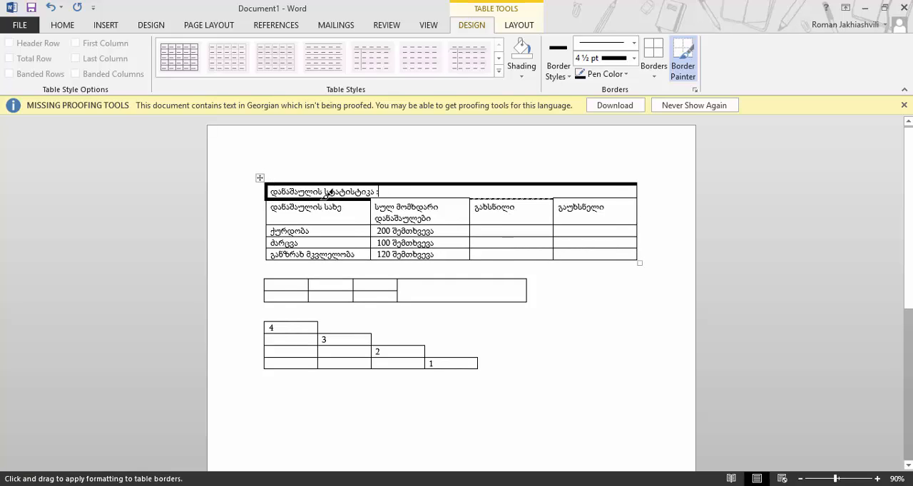
left_click_drag(372, 198, 636, 198)
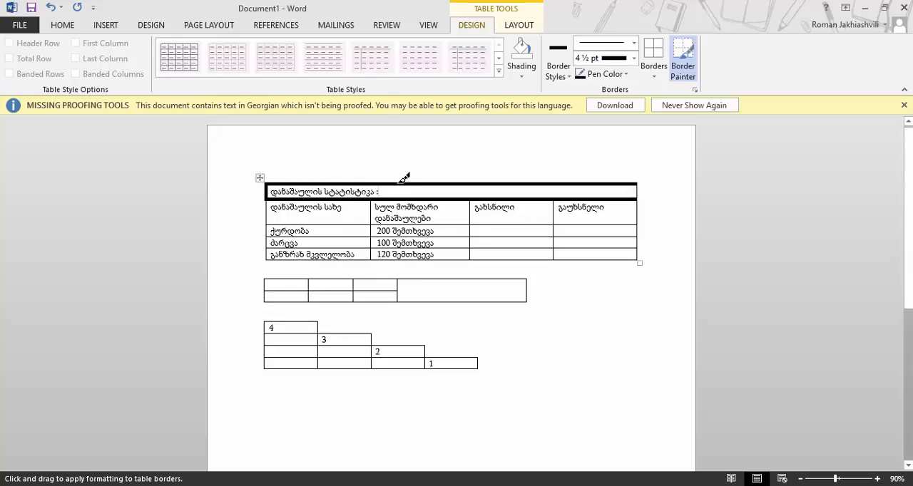
key("Escape")
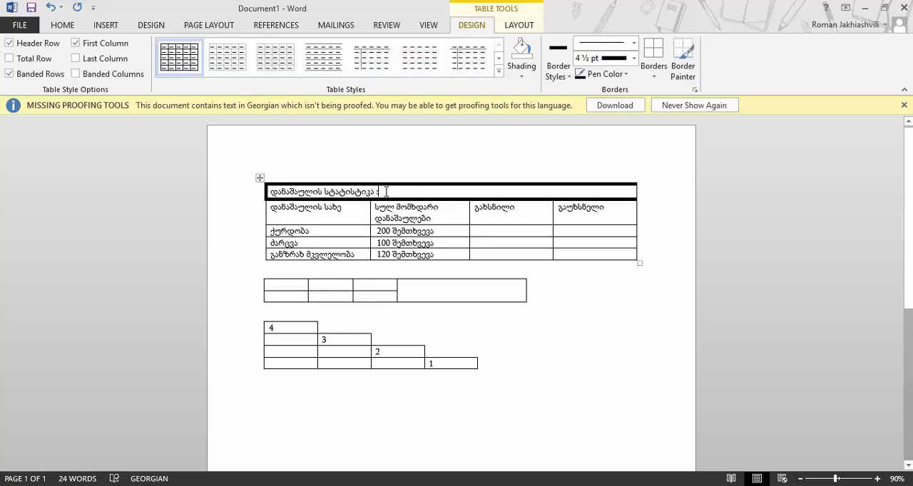
Delete the trailing colon from the title text and center the title in its cell
key("BackSpace")
key("BackSpace")
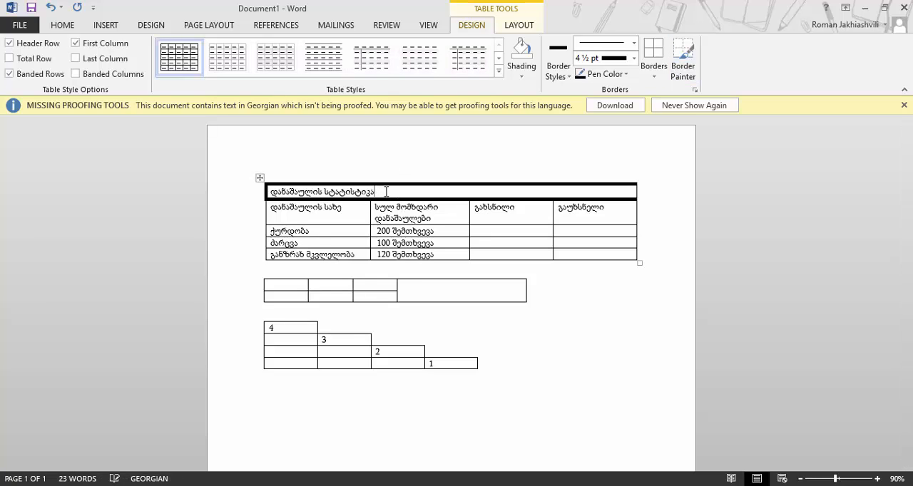
left_click(521, 25)
left_click(664, 58)
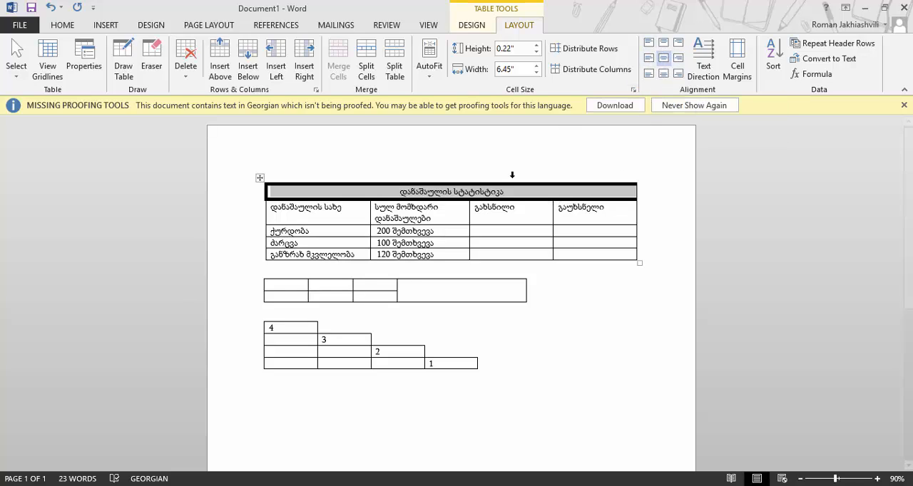
Heighten the title row to about 1.38", cycling through the cell alignment options and ending on centered alignment
left_click_drag(487, 199, 483, 266)
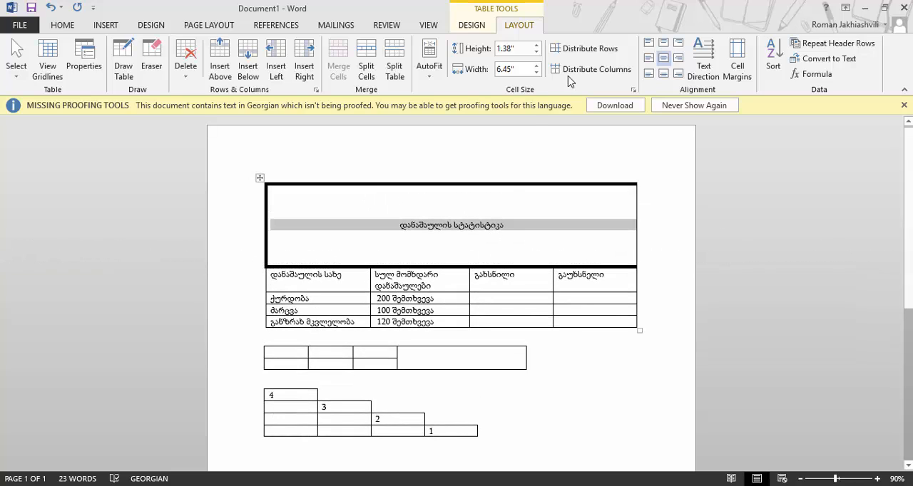
left_click(647, 47)
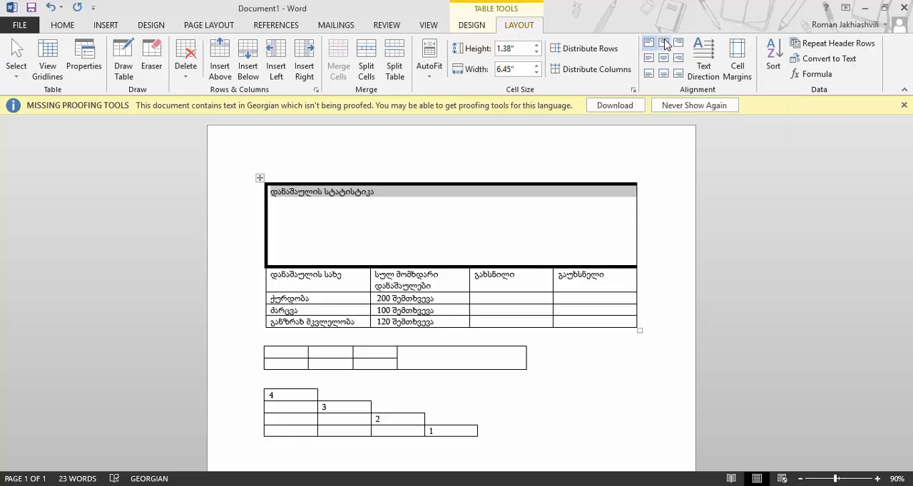
left_click(663, 44)
left_click(678, 43)
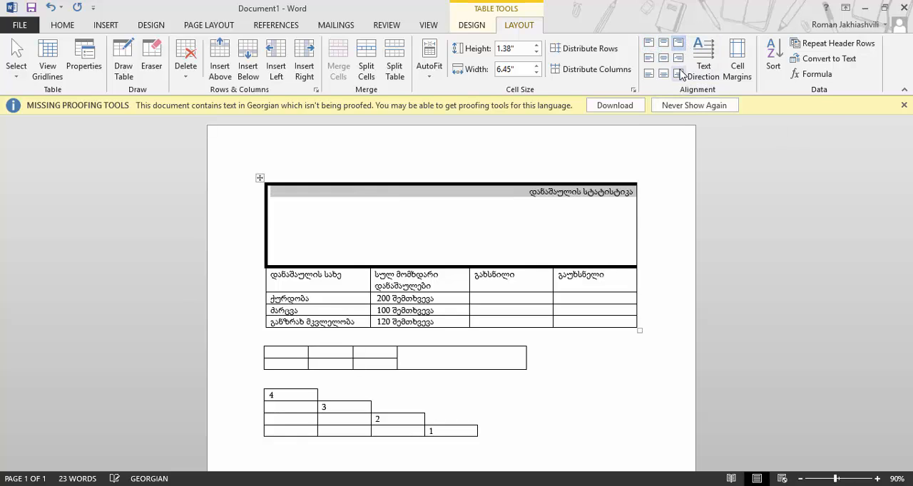
left_click(679, 73)
left_click(661, 75)
left_click(647, 74)
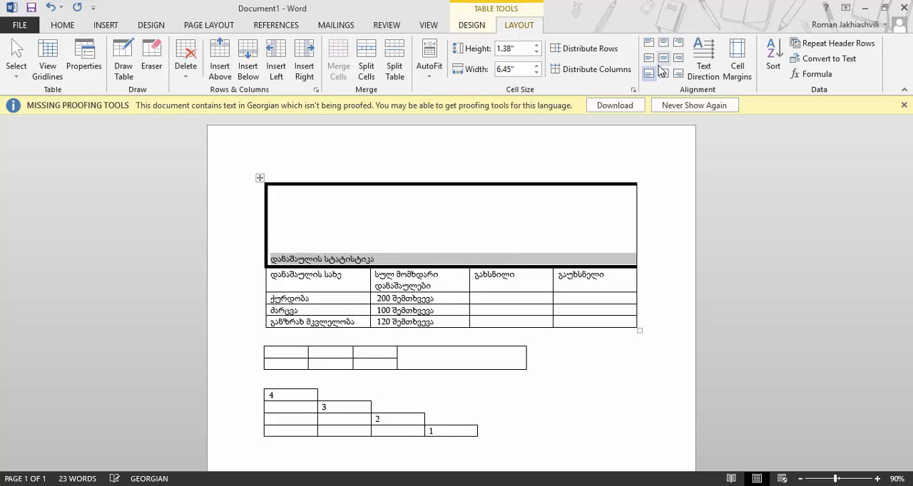
left_click(662, 58)
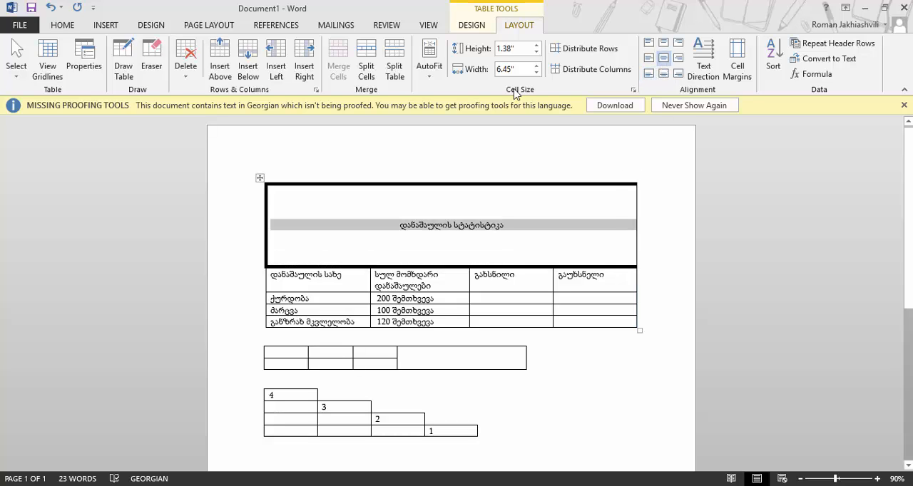
Paint the 4½ pt border along the title row's right edge with Border Painter
left_click(472, 25)
left_click(683, 61)
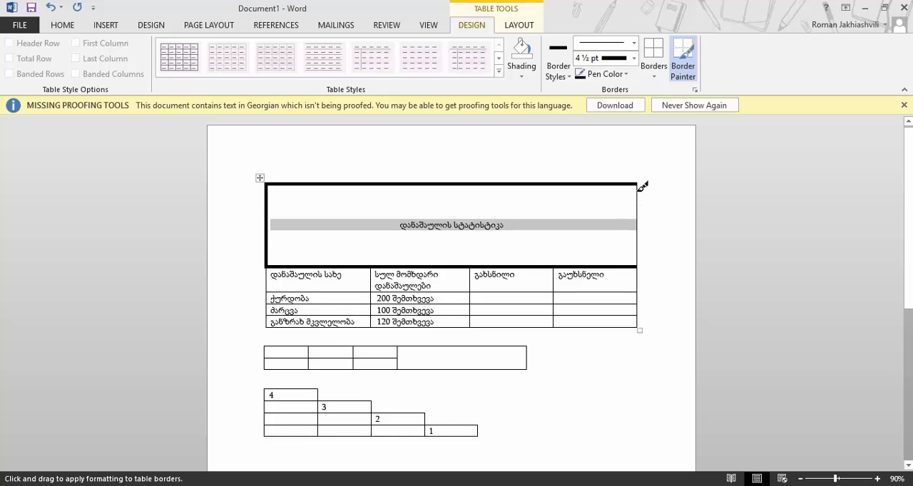
left_click(639, 188)
key("Escape")
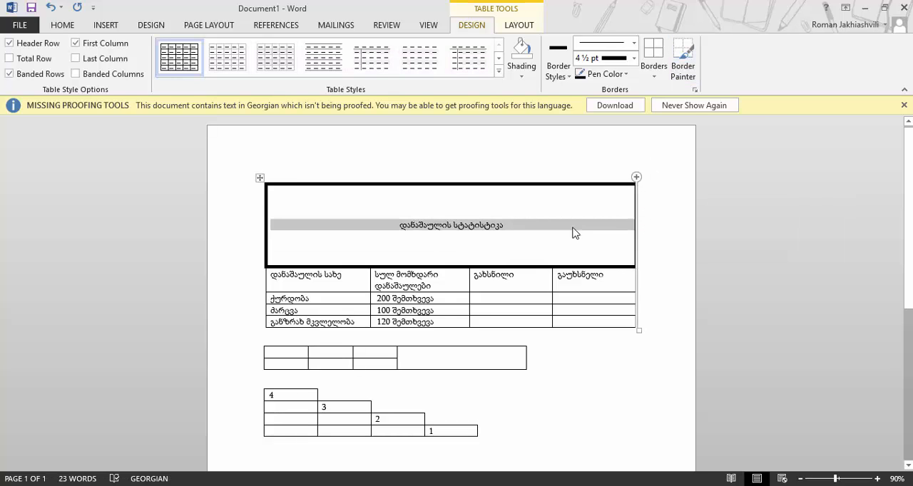
Rotate the text in the column heading row so the headings read bottom to top
left_click(450, 290)
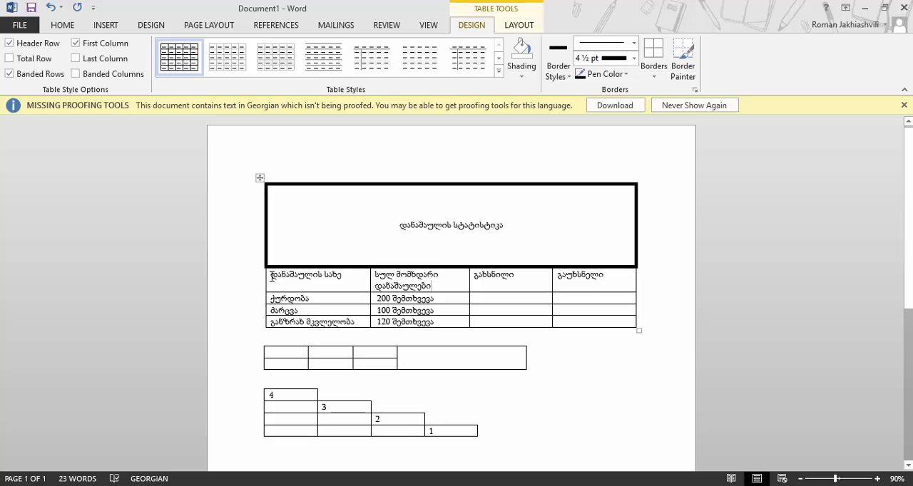
left_click_drag(273, 275, 569, 286)
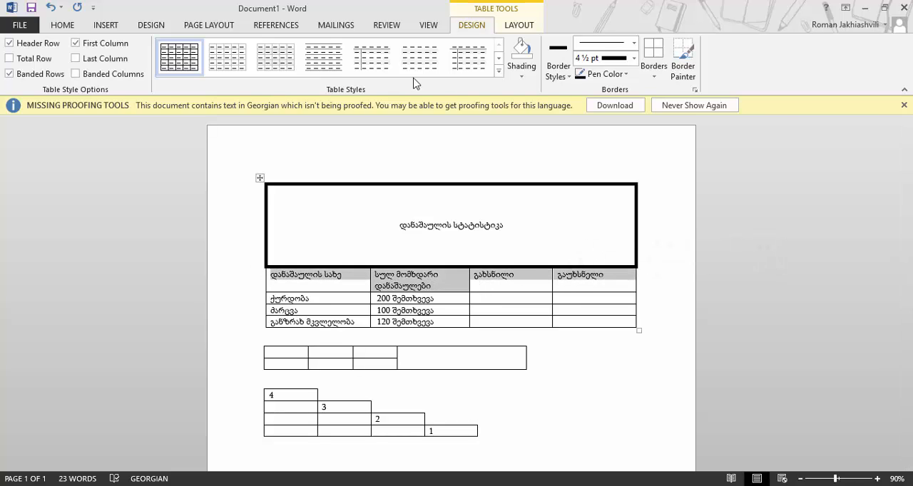
left_click(522, 25)
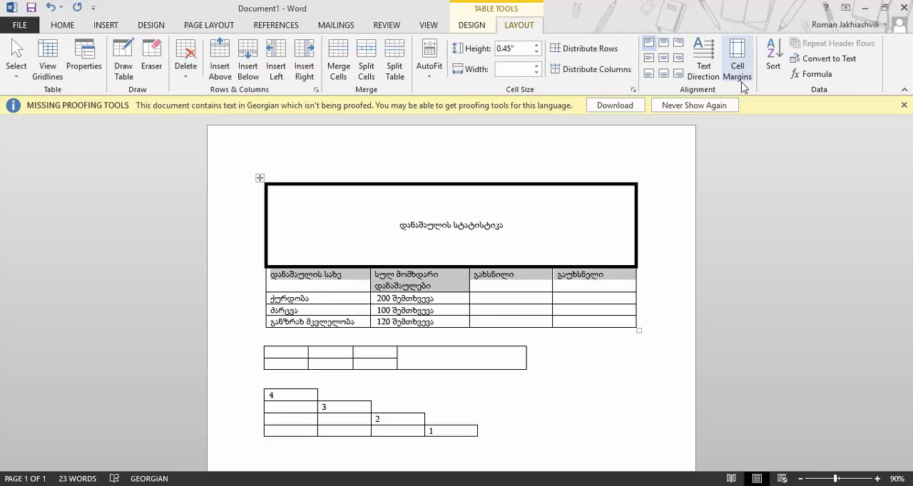
left_click(704, 66)
left_click(705, 68)
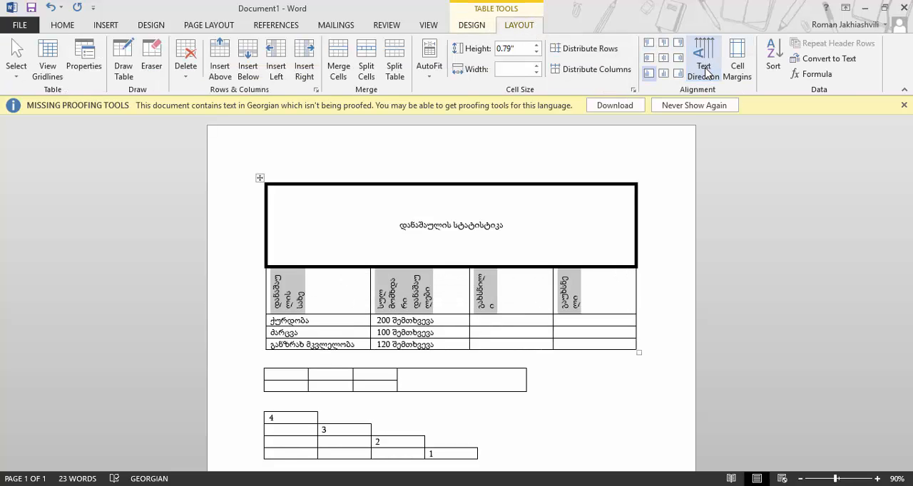
Heighten the column heading row to about 1.49" and center the headings in their cells
left_click_drag(448, 315, 452, 355)
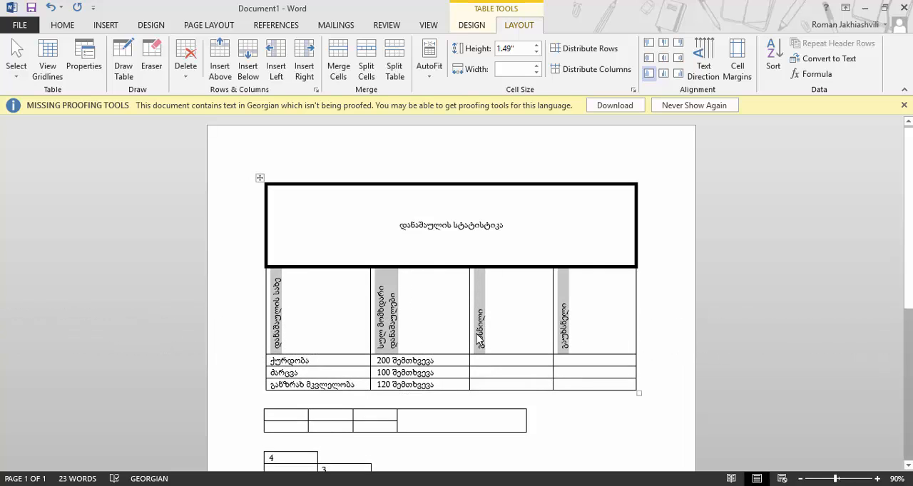
left_click(663, 58)
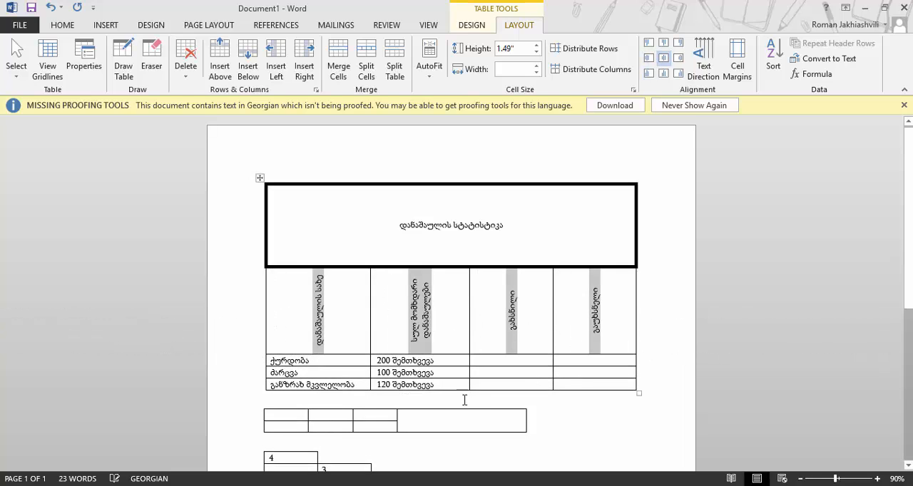
left_click(458, 336)
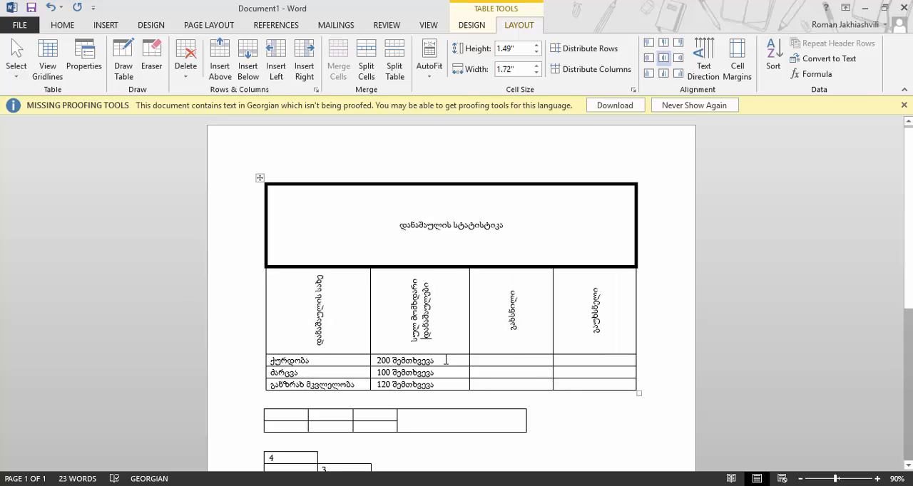